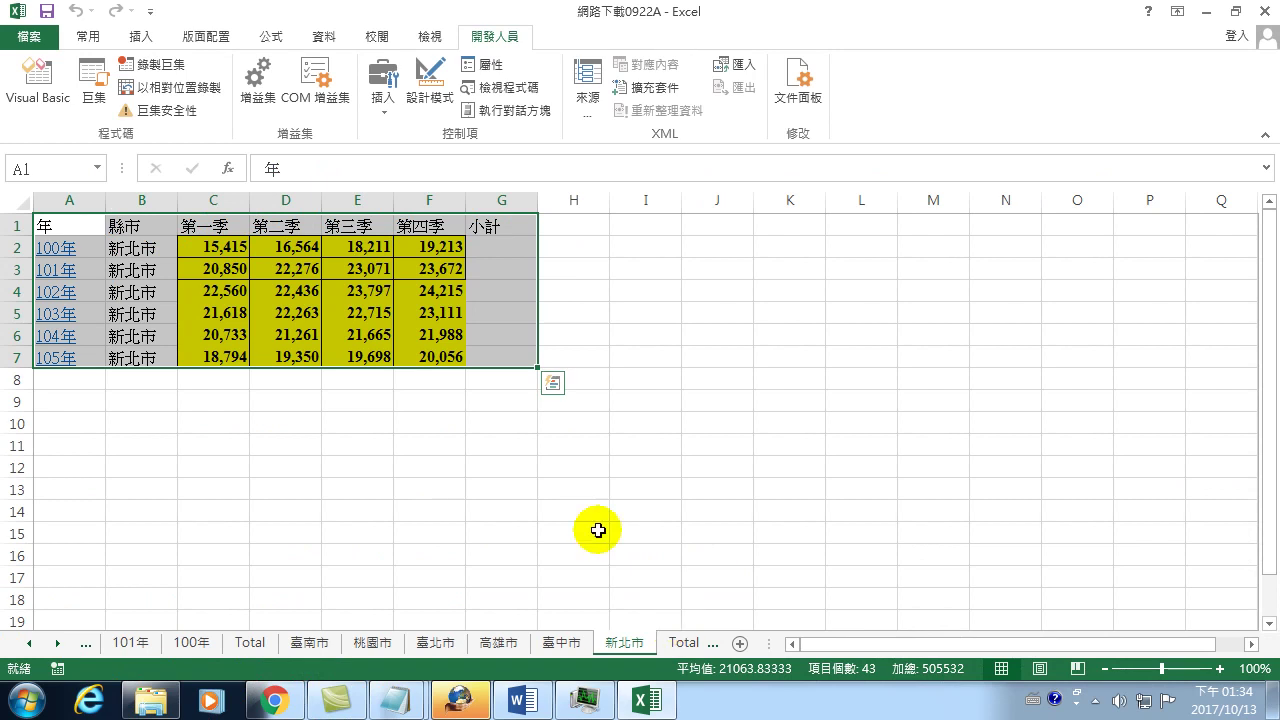
Close the current workbook without saving and open the 資料合併1002 workbook.
{"action": "key", "text": "ctrl+w"}
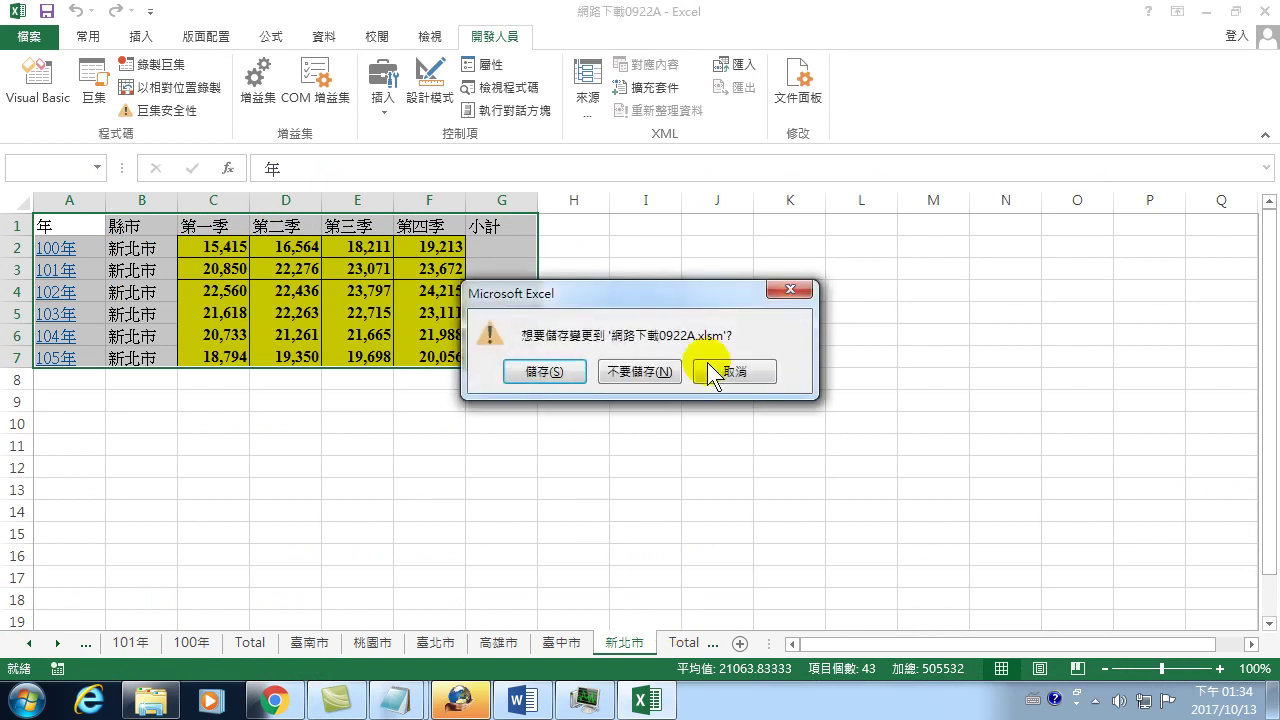
{"action": "left_click", "coordinate": [640, 374]}
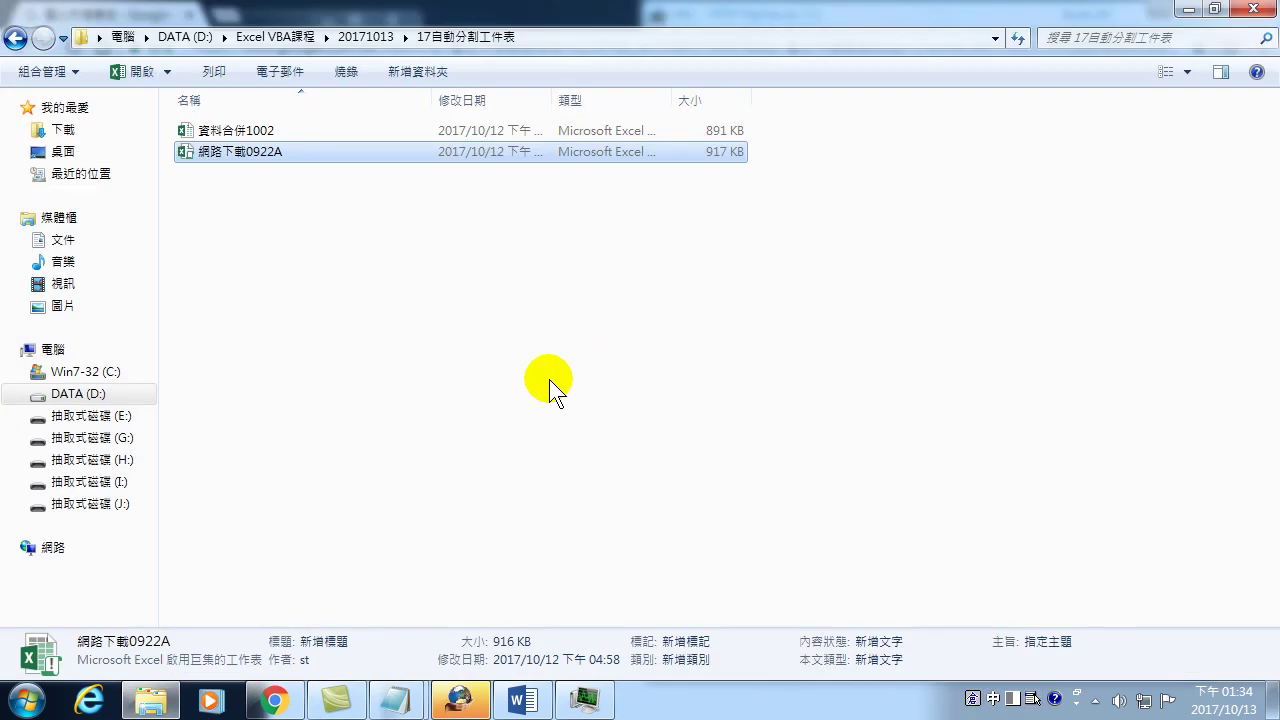
{"action": "double_click", "coordinate": [240, 130]}
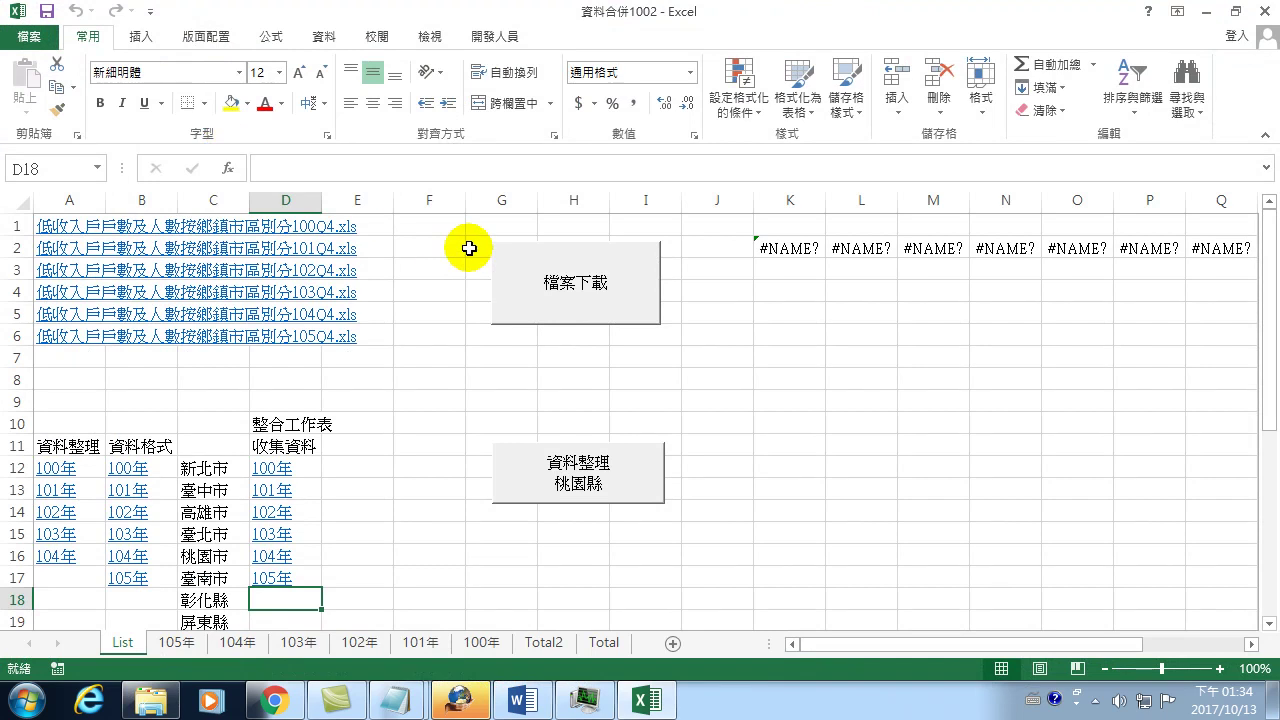
Copy the six city names 新北市 to 臺南市 from C12:C17 into E12:E17 on the List sheet.
{"action": "left_click", "coordinate": [358, 466]}
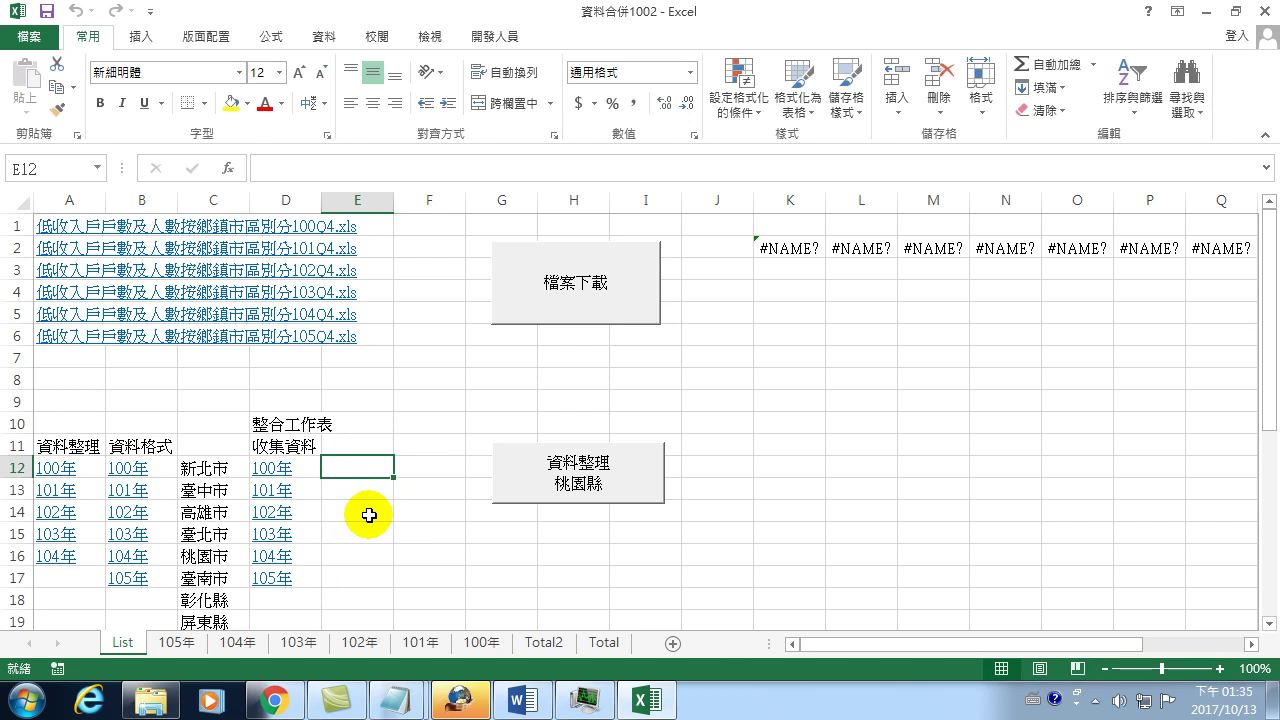
{"action": "left_click_drag", "start_coordinate": [215, 467], "coordinate": [222, 581]}
{"action": "key", "text": "ctrl+c"}
{"action": "left_click", "coordinate": [340, 466]}
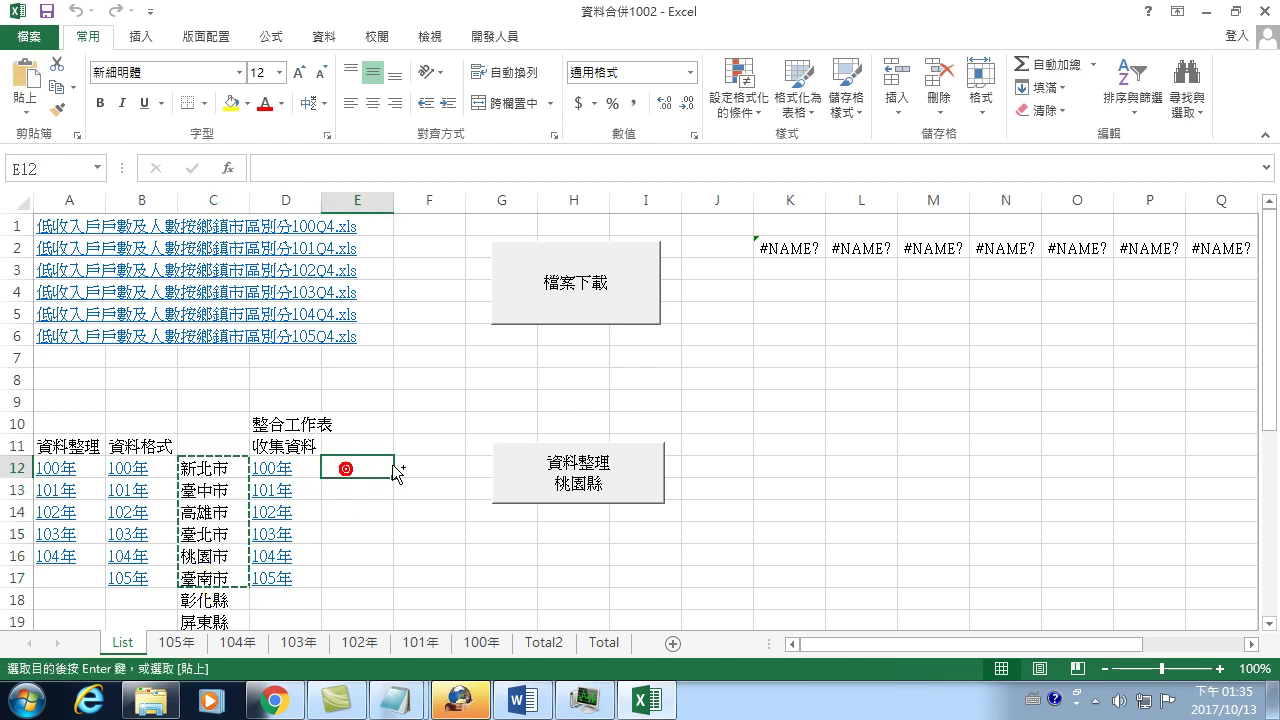
{"action": "key", "text": "Return"}
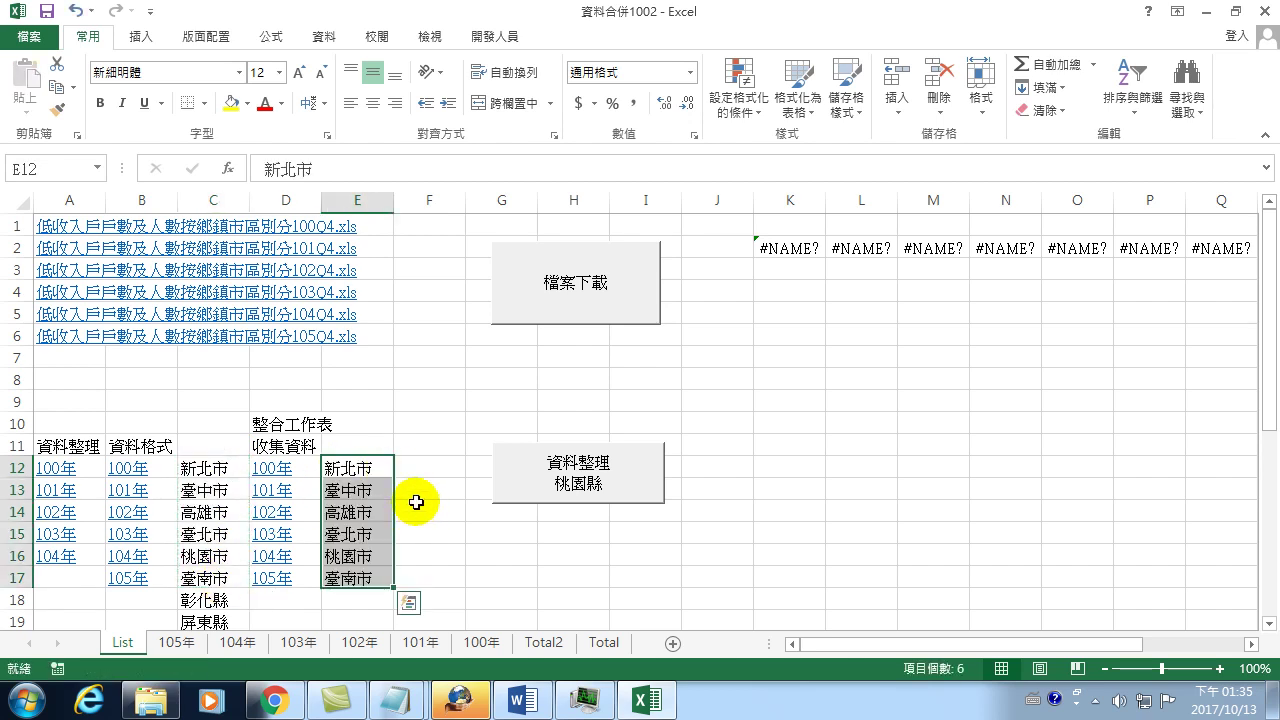
{"action": "left_click", "coordinate": [388, 474]}
{"action": "left_click", "coordinate": [388, 474]}
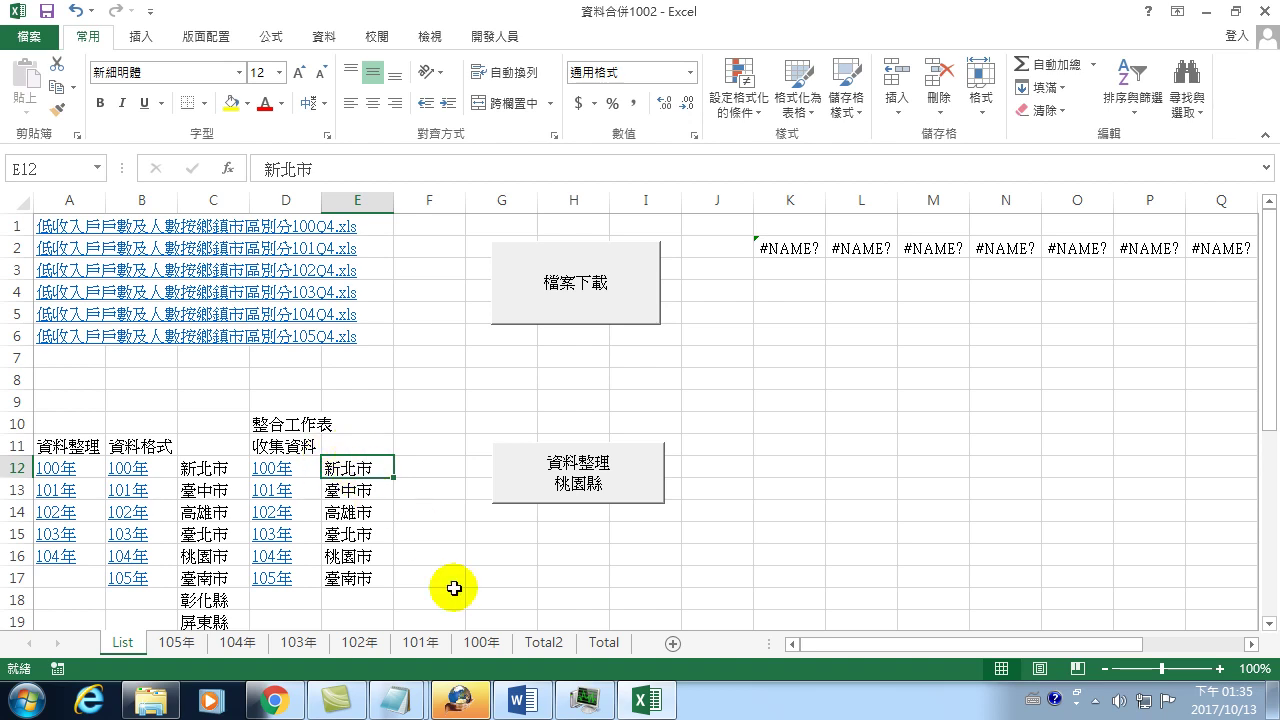
Bring up the Total sheet showing 100年 city rows with 第一季–第四季 and 小計 figures.
{"action": "left_click", "coordinate": [604, 643]}
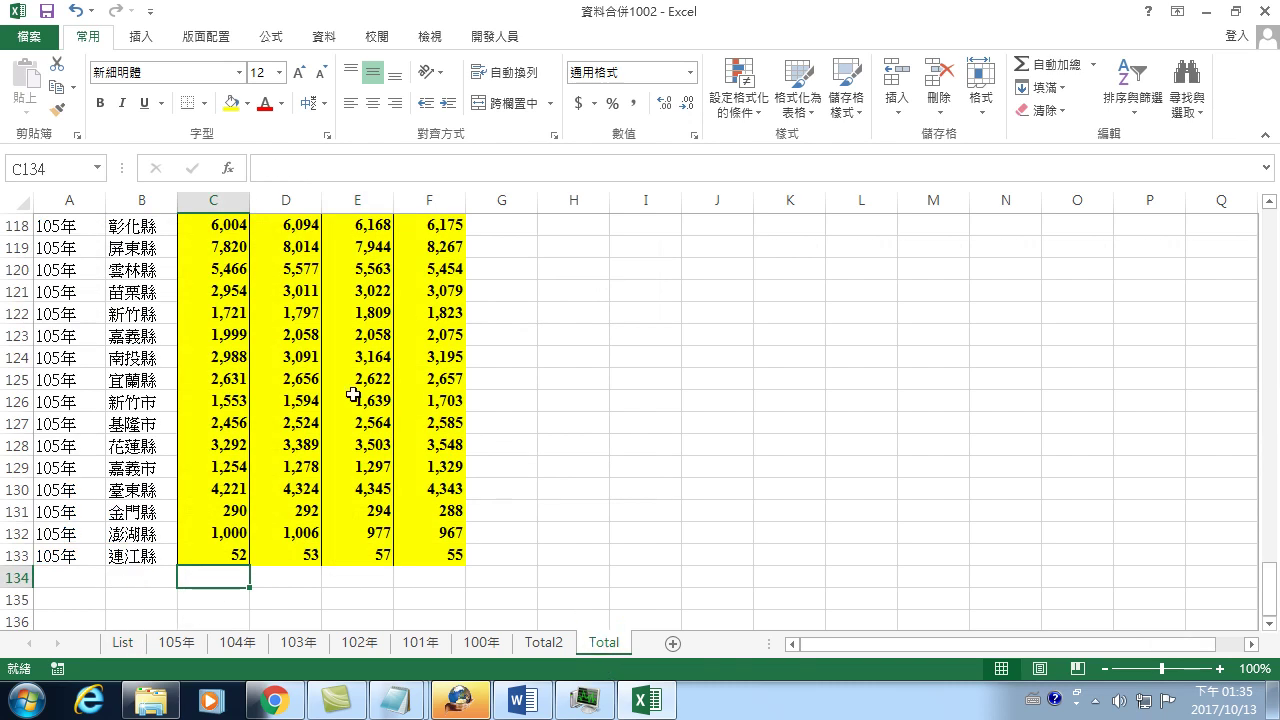
{"action": "scroll", "coordinate": [320, 375], "scroll_direction": "up", "scroll_amount": 4}
{"action": "scroll", "coordinate": [305, 375], "scroll_direction": "up", "scroll_amount": 20}
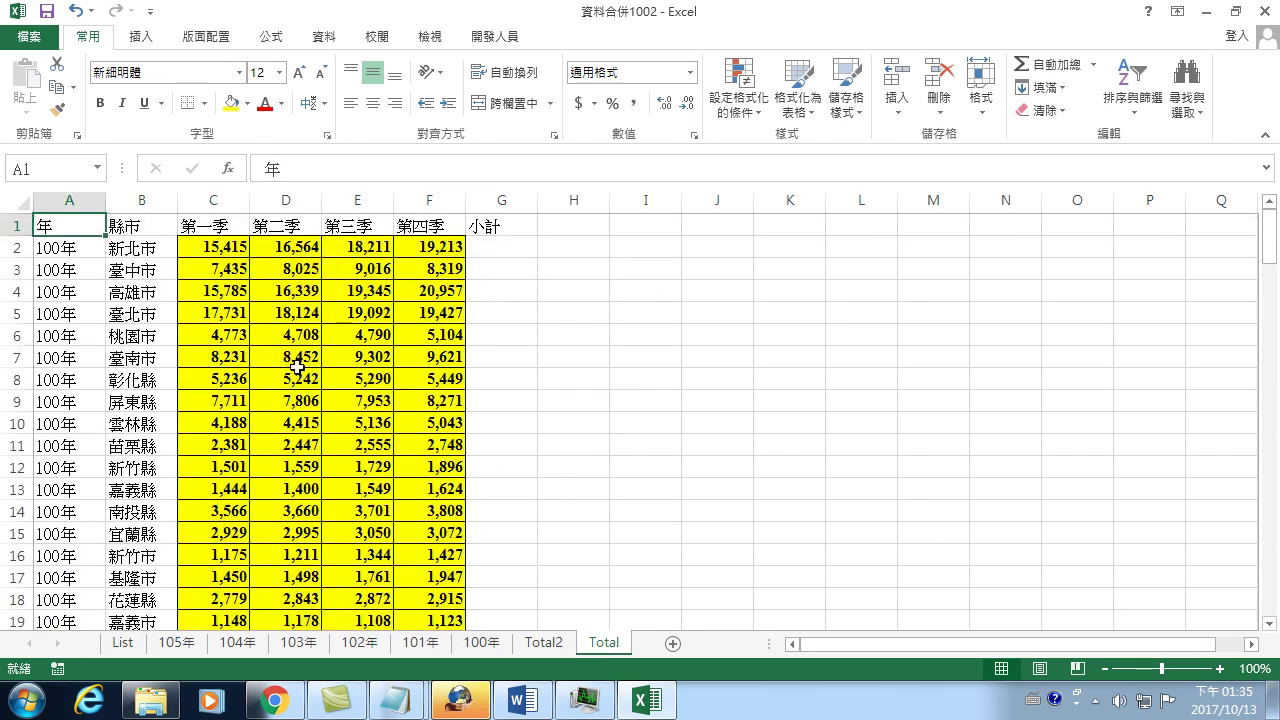
{"action": "left_click", "coordinate": [150, 255]}
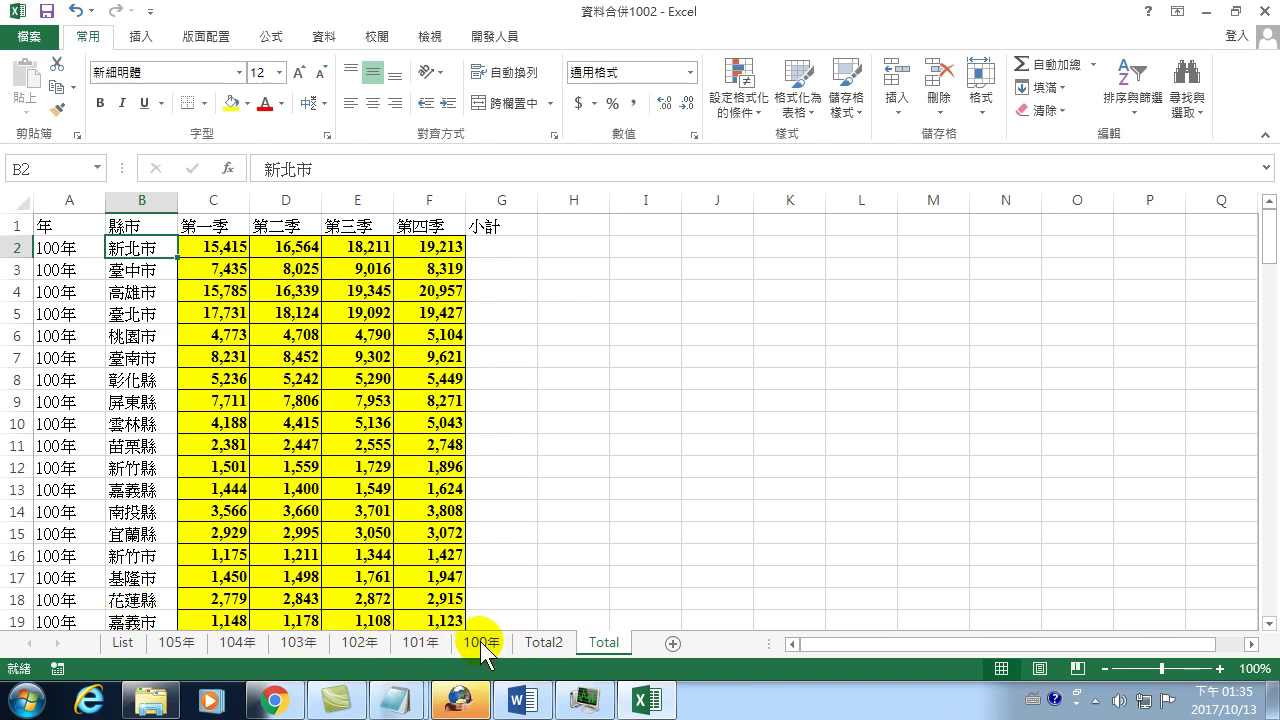
{"action": "left_click", "coordinate": [125, 643]}
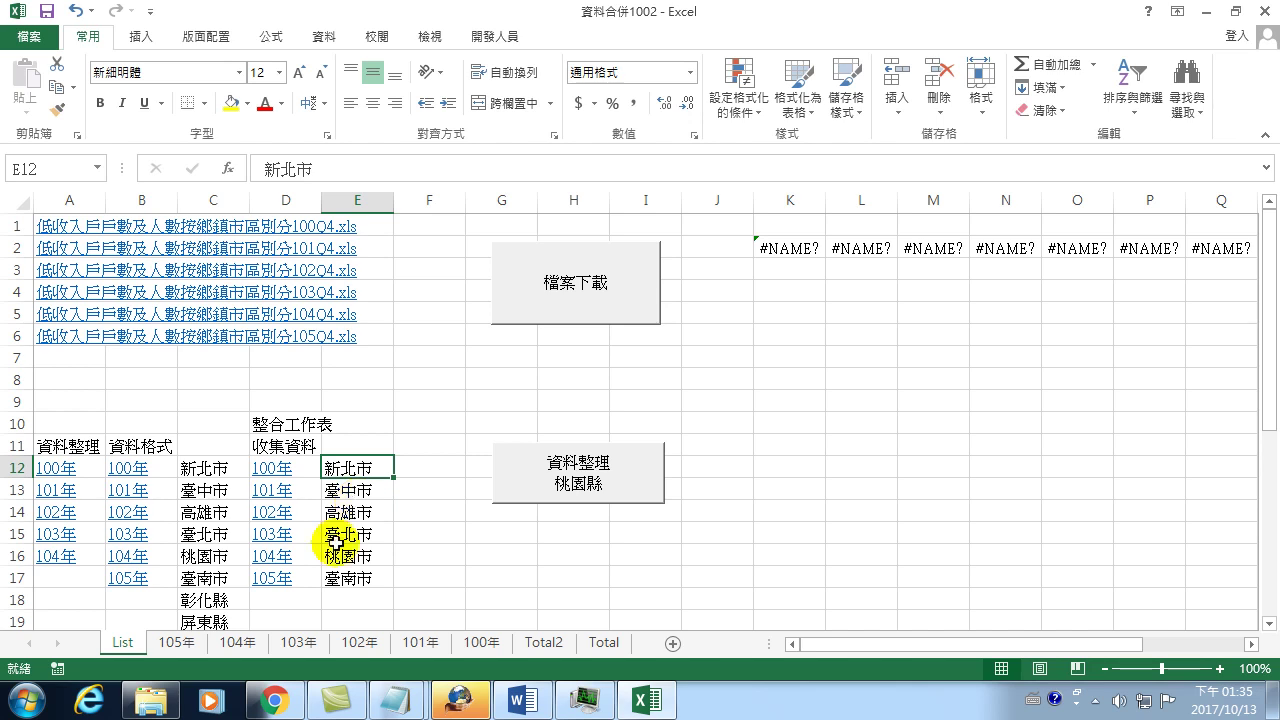
{"action": "left_click", "coordinate": [604, 643]}
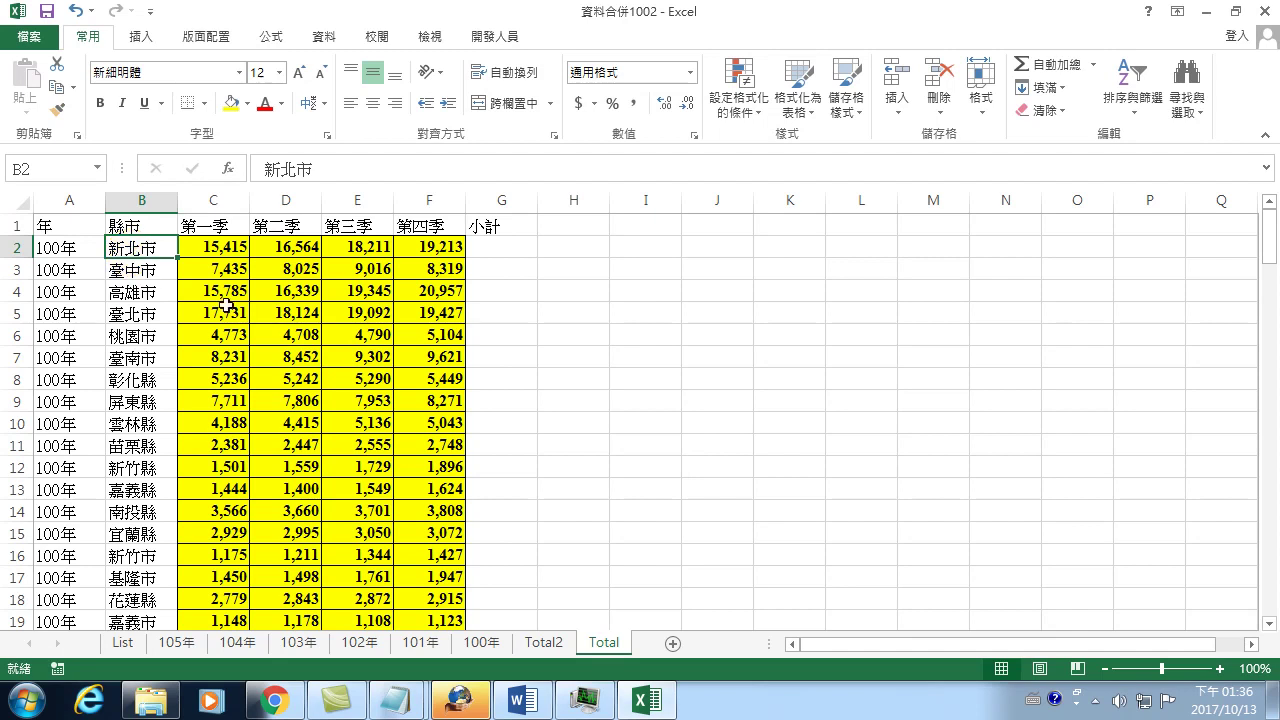
{"action": "left_click", "coordinate": [545, 642]}
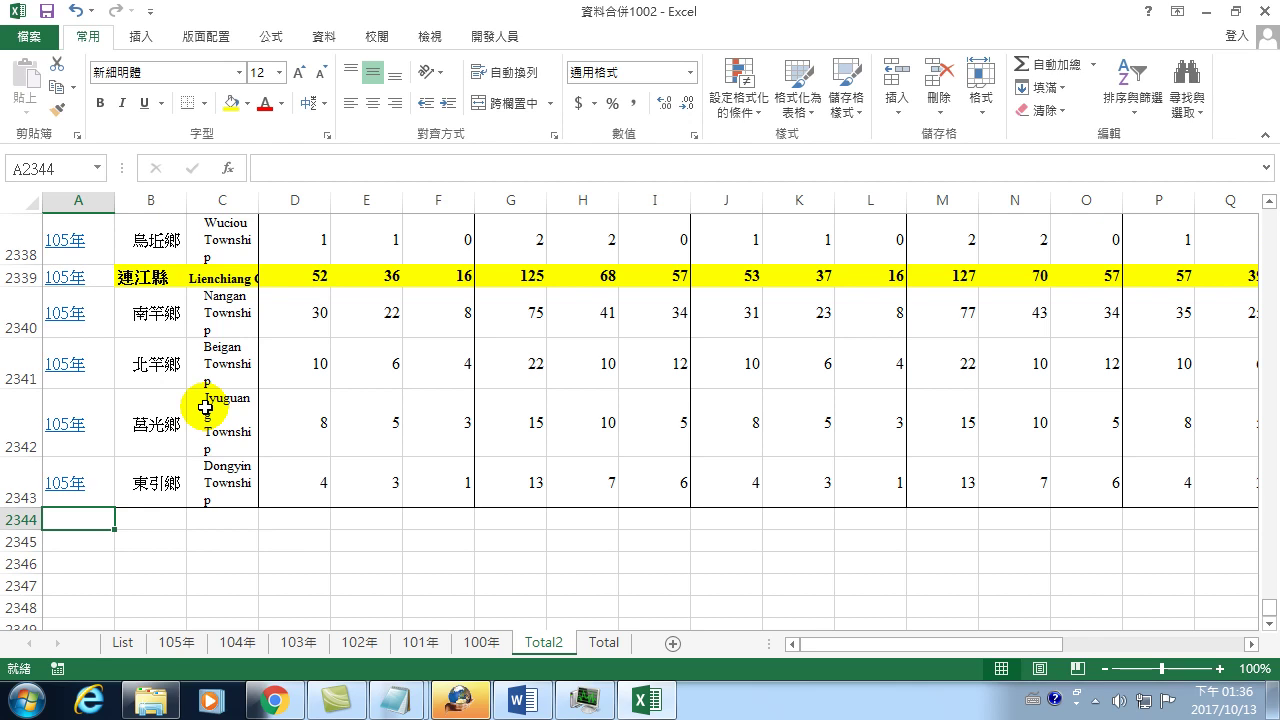
{"action": "left_click", "coordinate": [603, 642]}
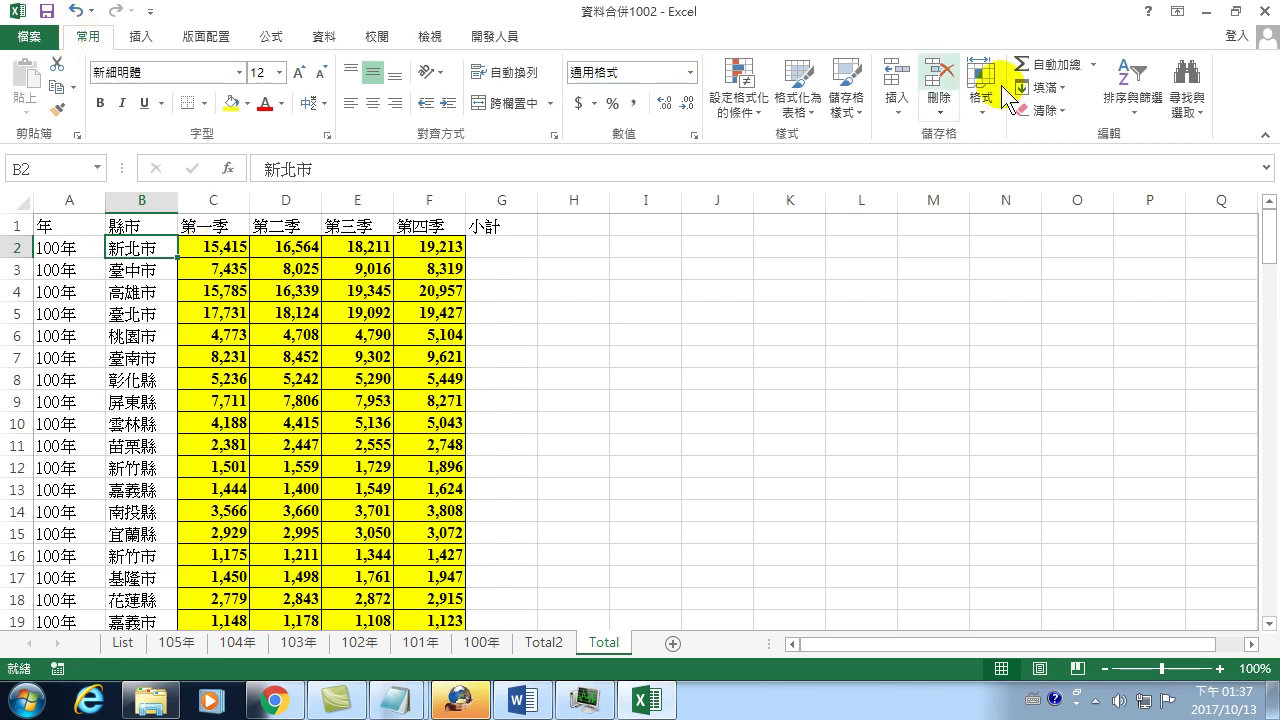
Filter the Total sheet by cell B2's value 新北市, leaving 6 of 132 records.
{"action": "left_click", "coordinate": [1137, 97]}
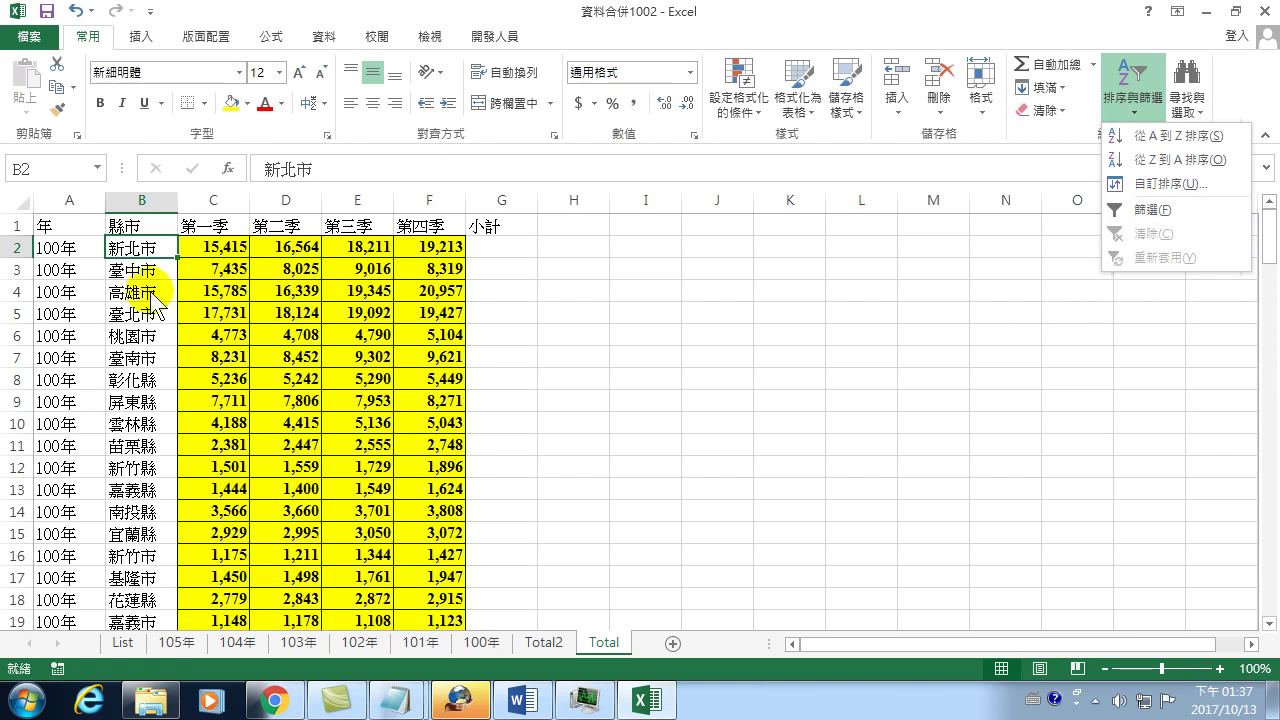
{"action": "right_click", "coordinate": [136, 247]}
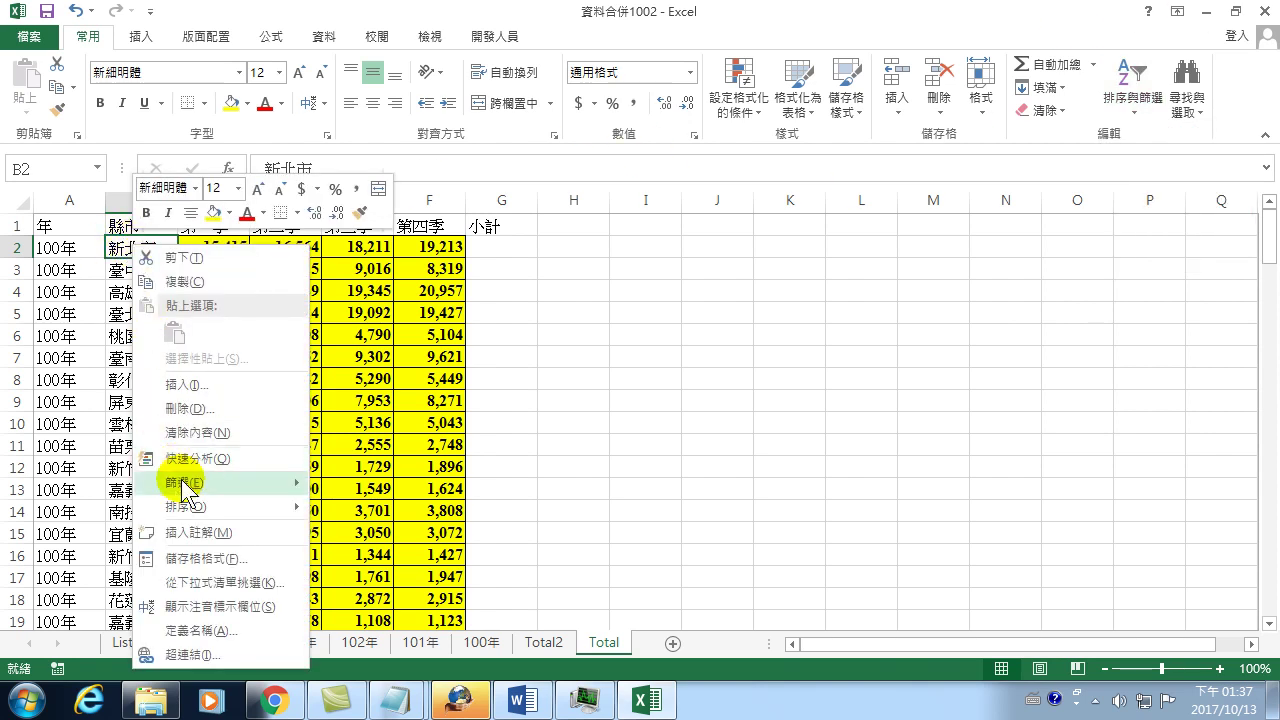
{"action": "mouse_move", "coordinate": [230, 482]}
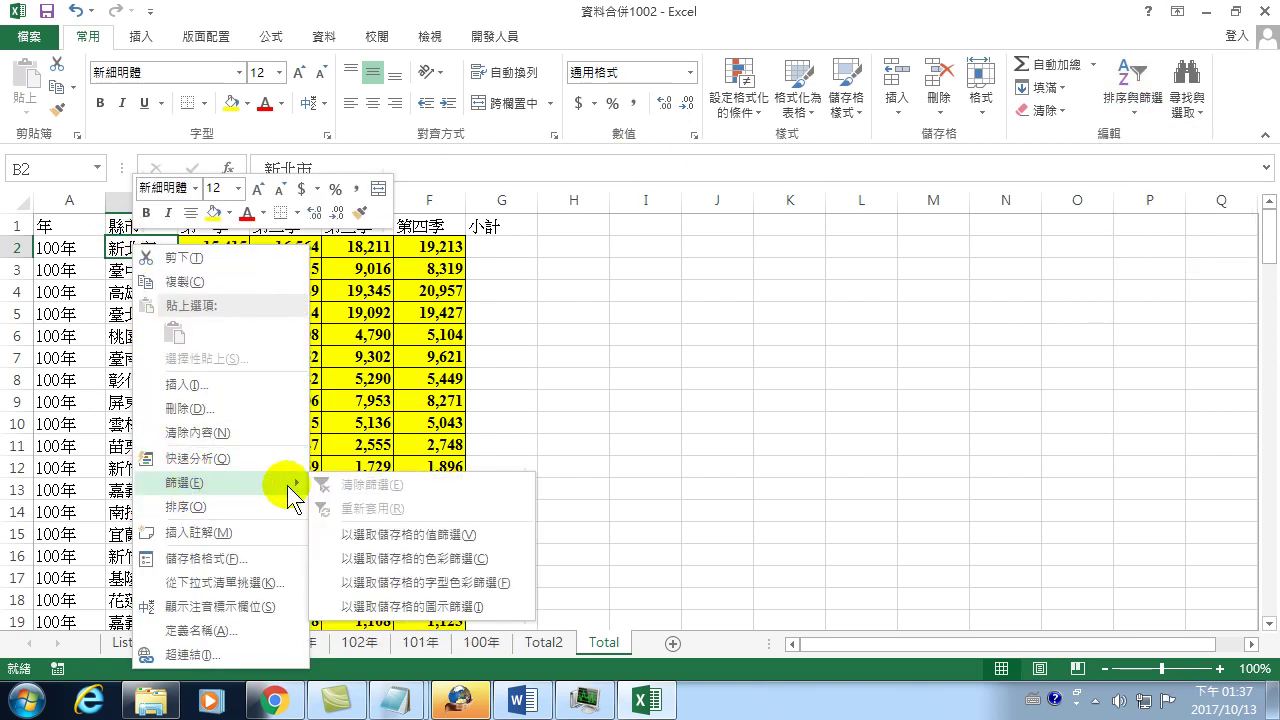
{"action": "left_click", "coordinate": [428, 545]}
{"action": "left_click", "coordinate": [140, 257]}
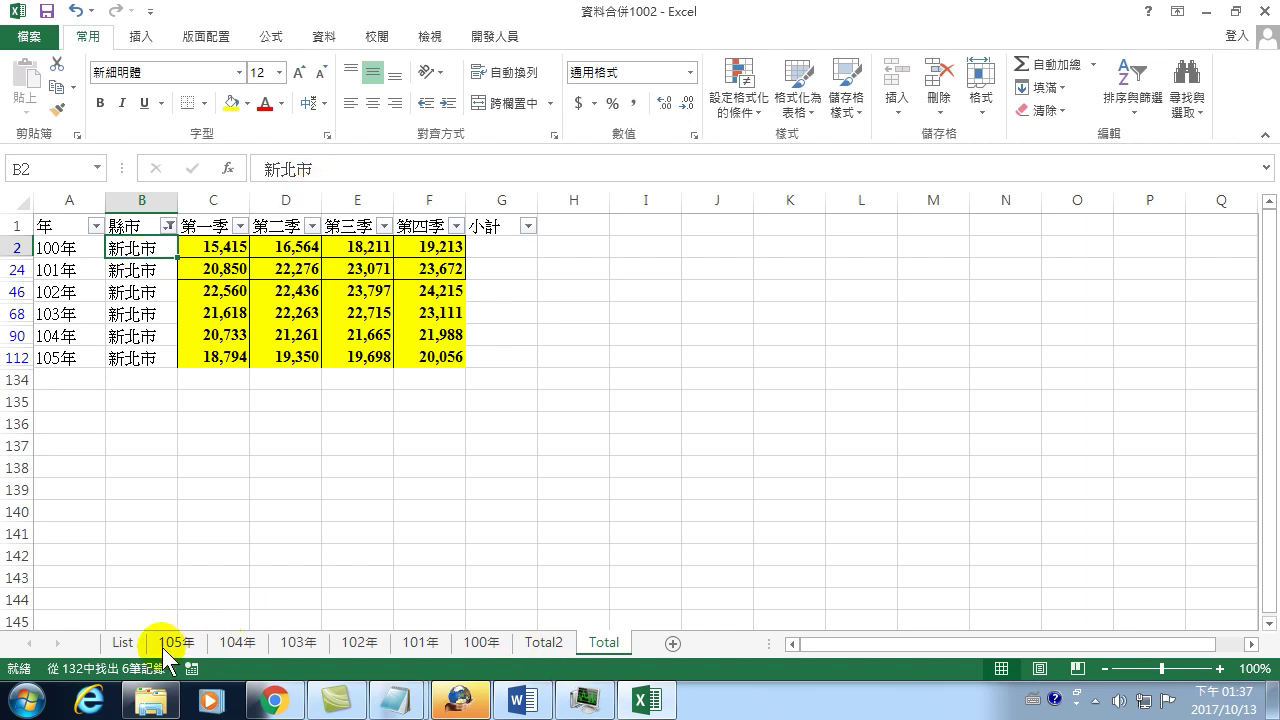
Select the entire filtered 新北市 data region A1:G112 on the Total sheet with Ctrl+A.
{"action": "left_click", "coordinate": [118, 645]}
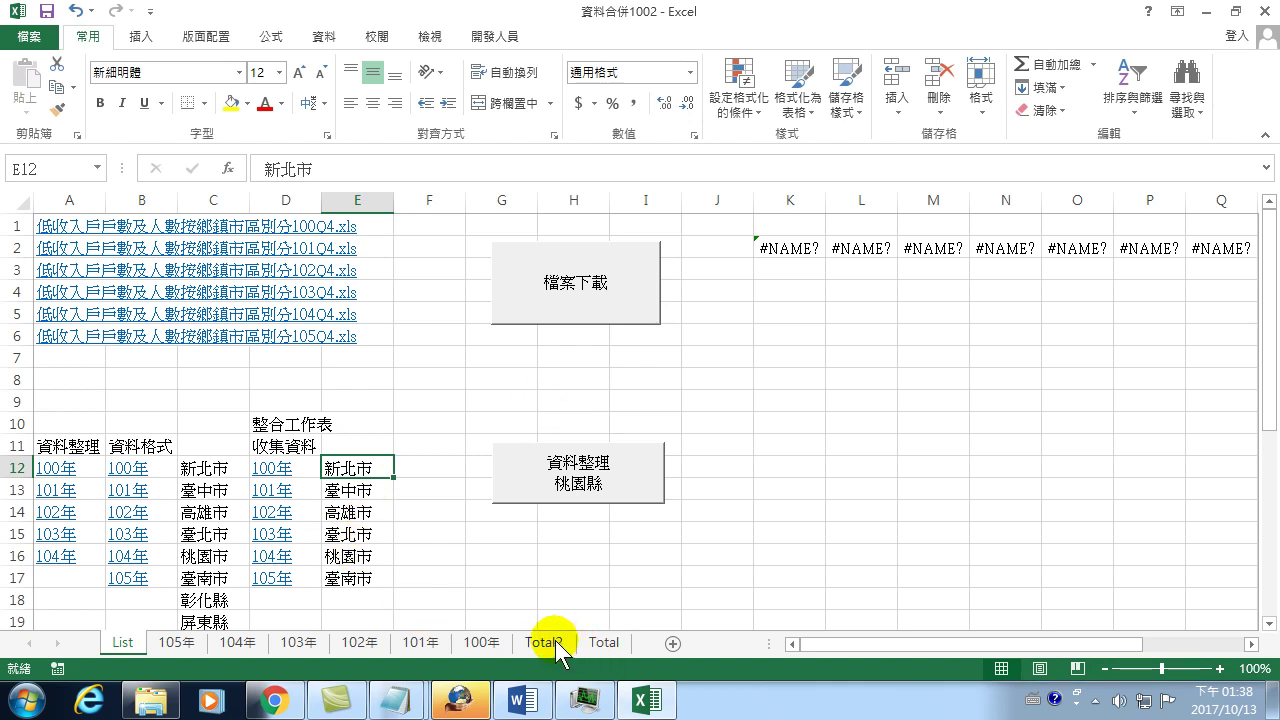
{"action": "left_click", "coordinate": [600, 642]}
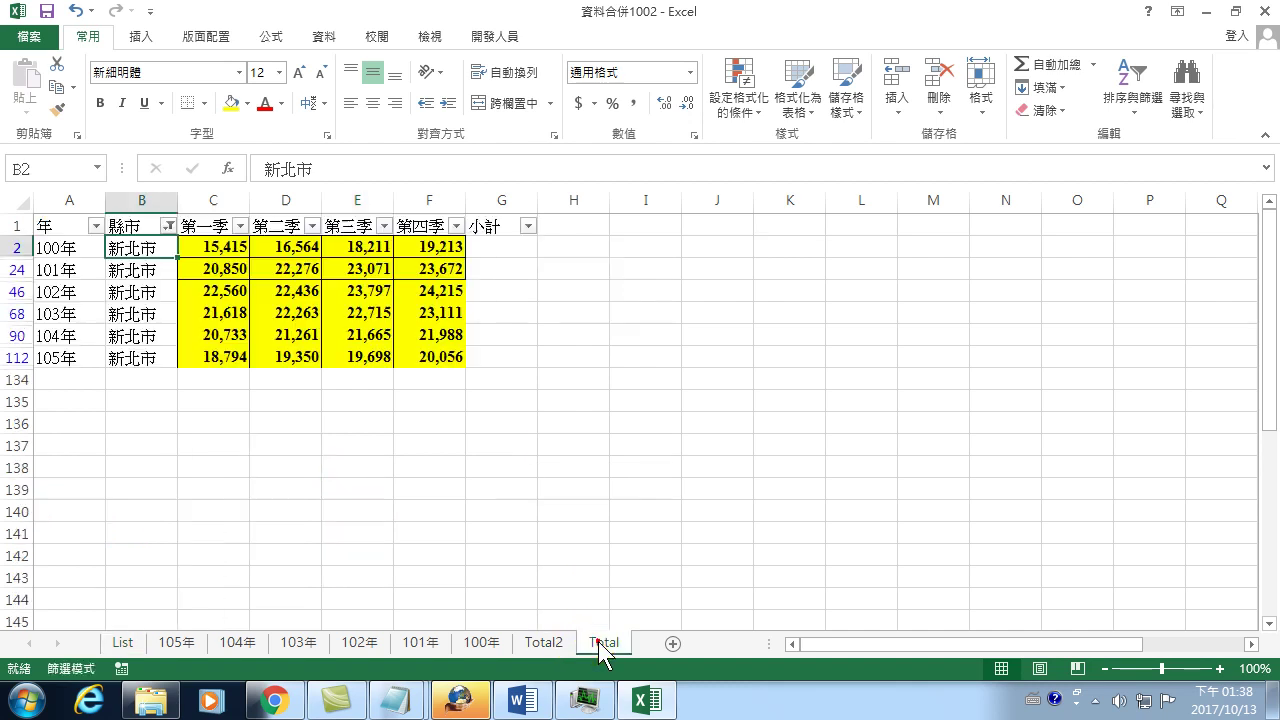
{"action": "left_click", "coordinate": [1133, 88]}
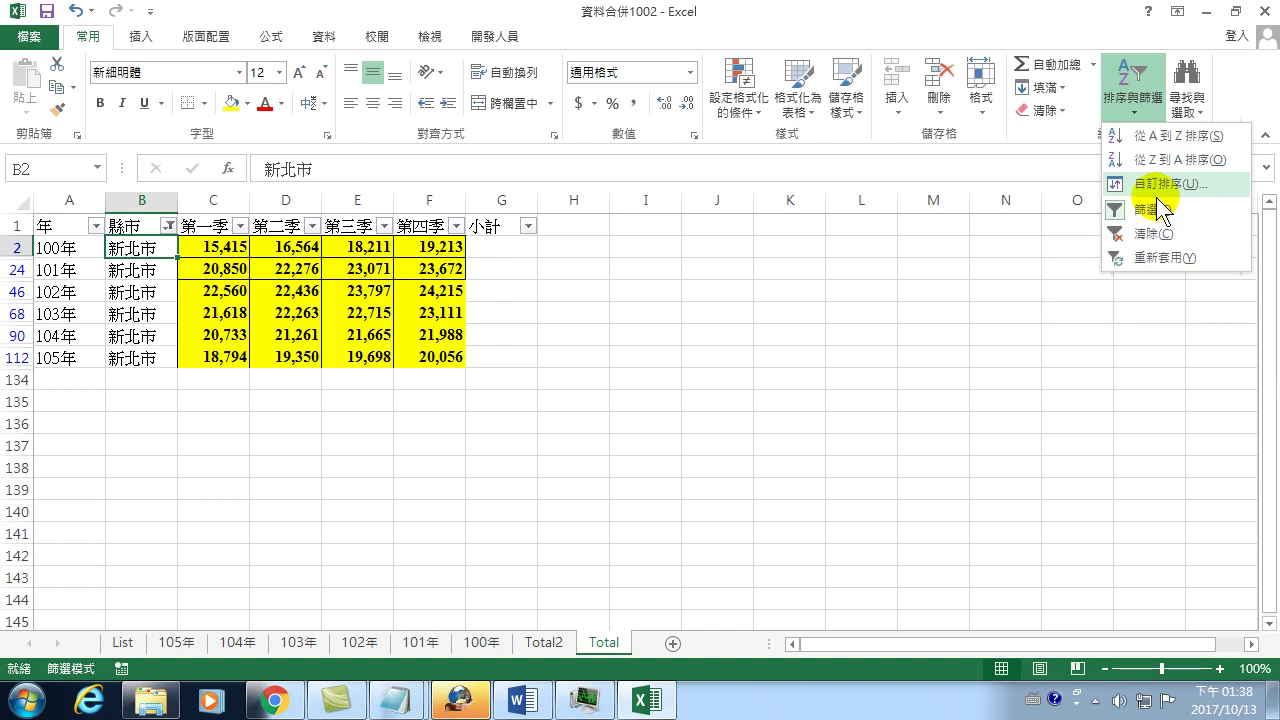
{"action": "left_click", "coordinate": [137, 252]}
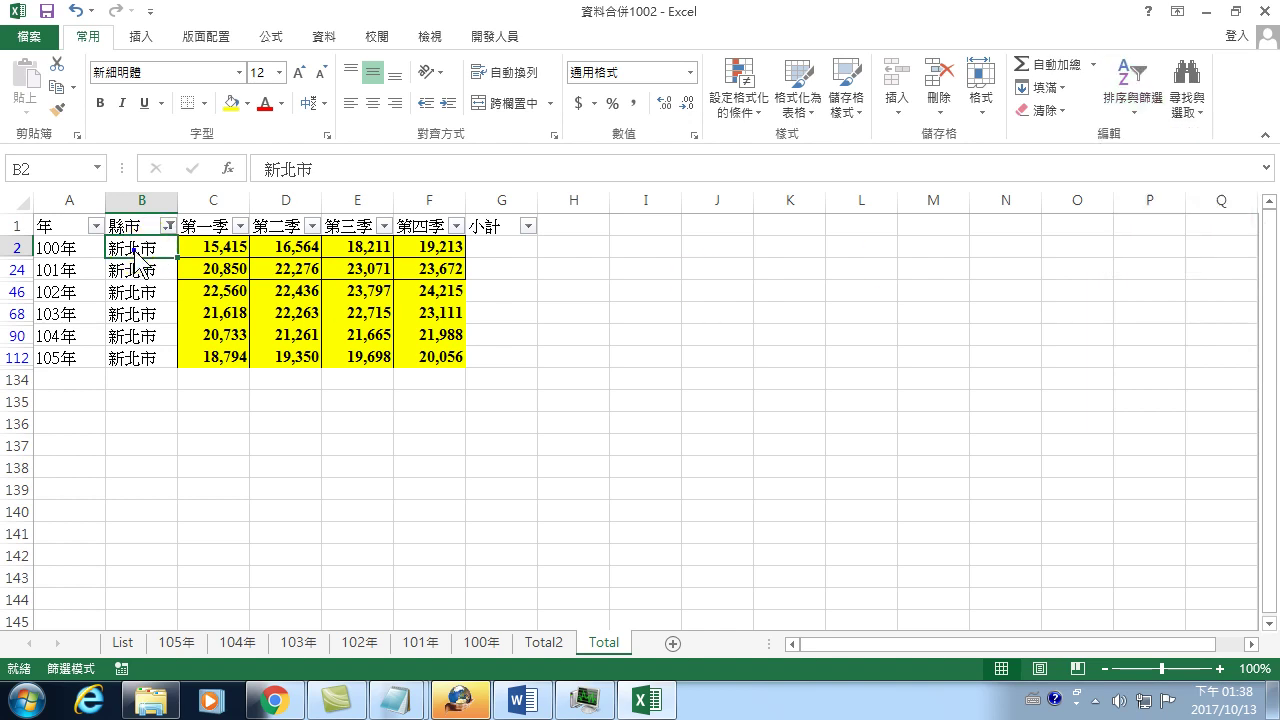
{"action": "right_click", "coordinate": [137, 252]}
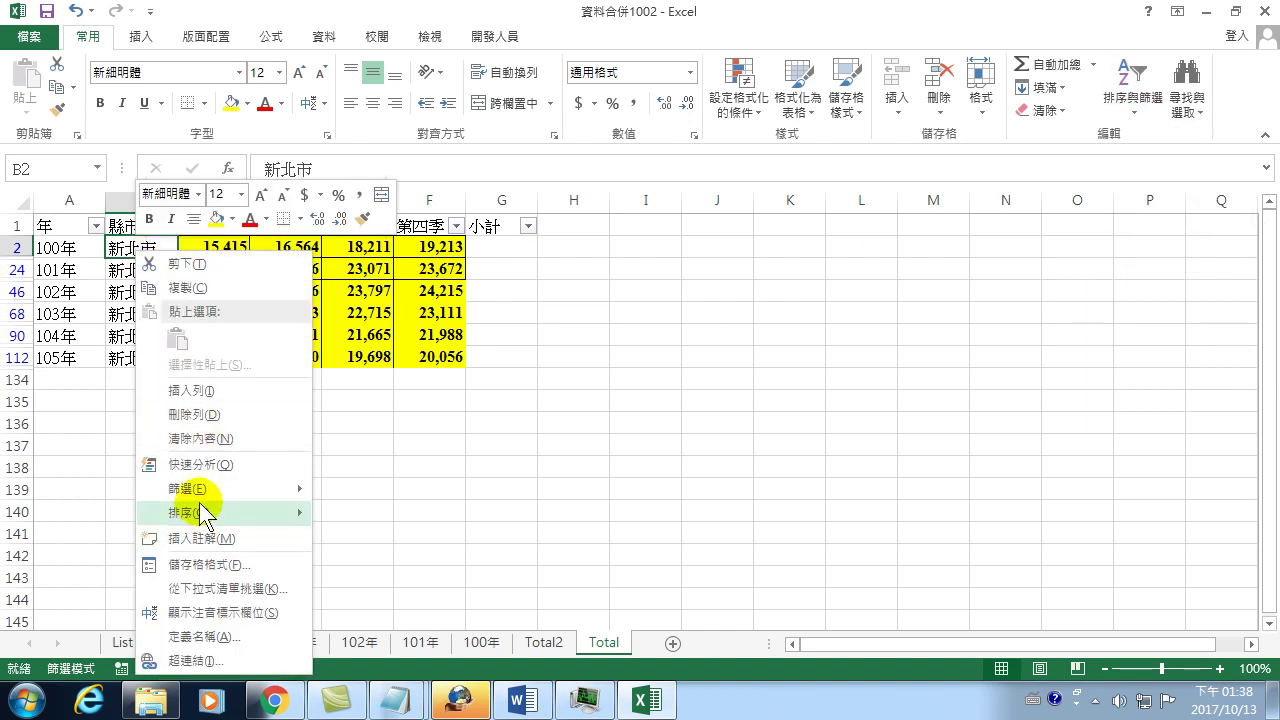
{"action": "mouse_move", "coordinate": [188, 489]}
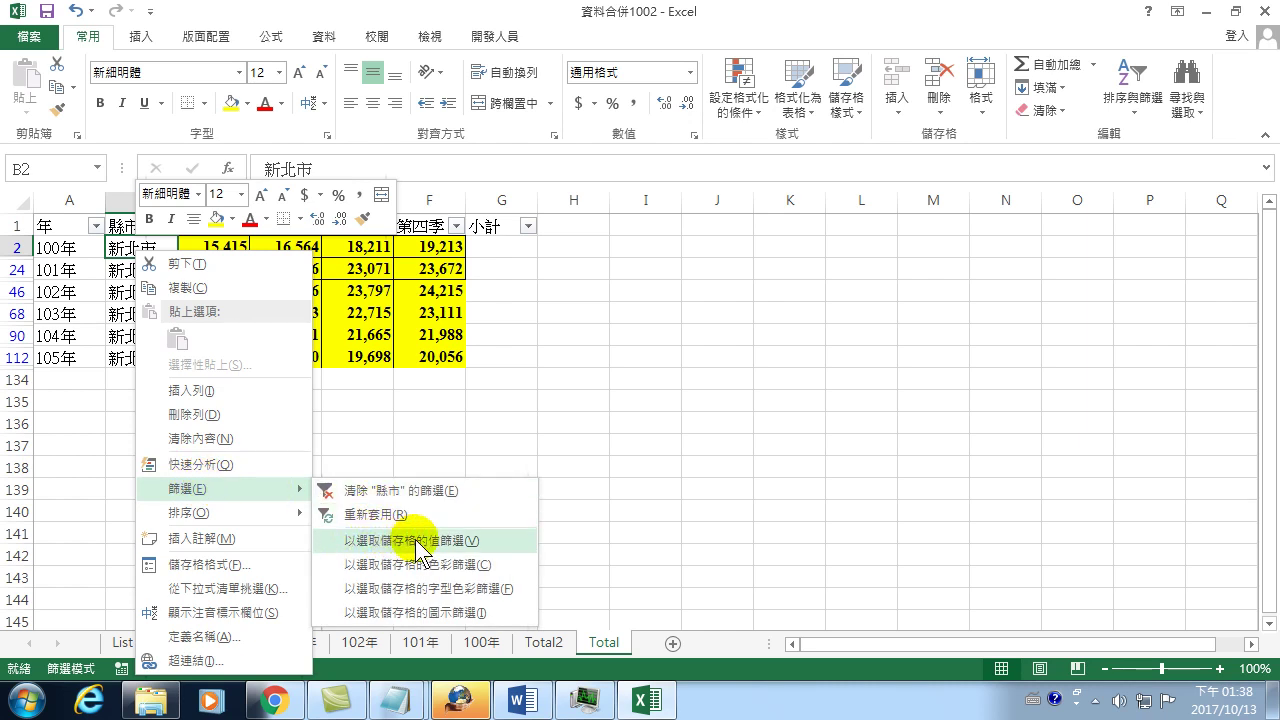
{"action": "left_click", "coordinate": [120, 248]}
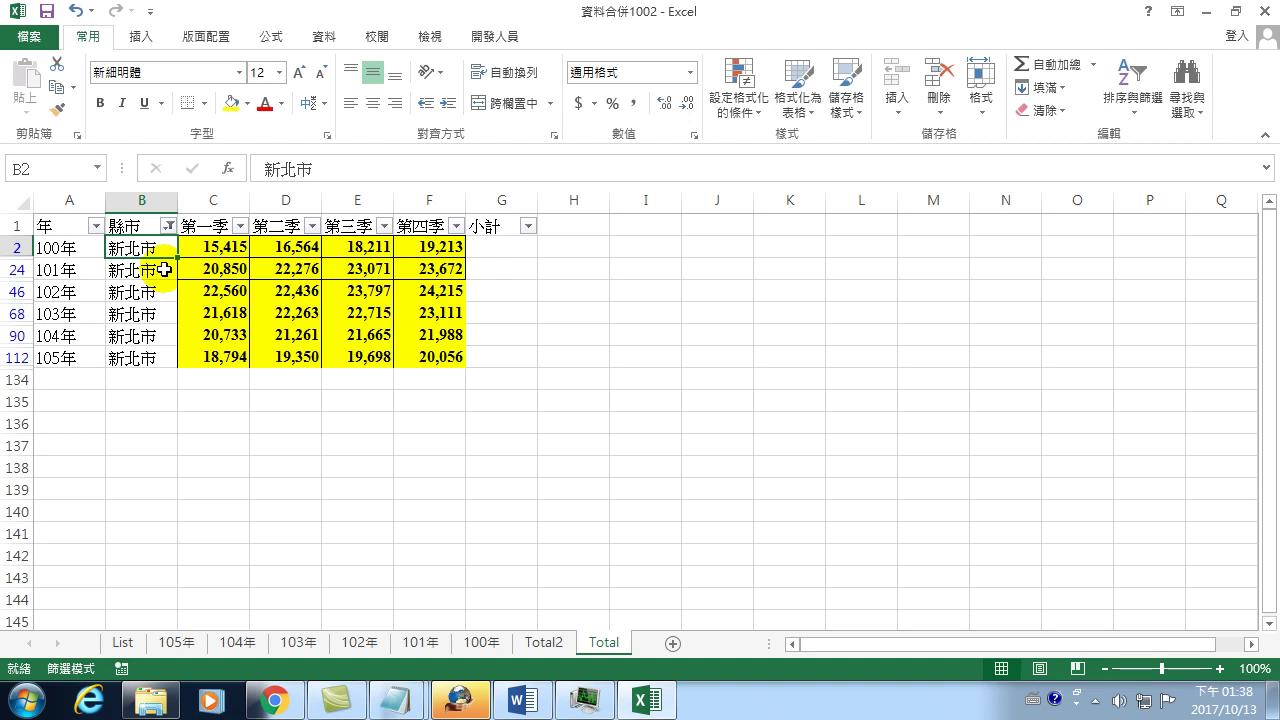
{"action": "key", "text": "ctrl+a"}
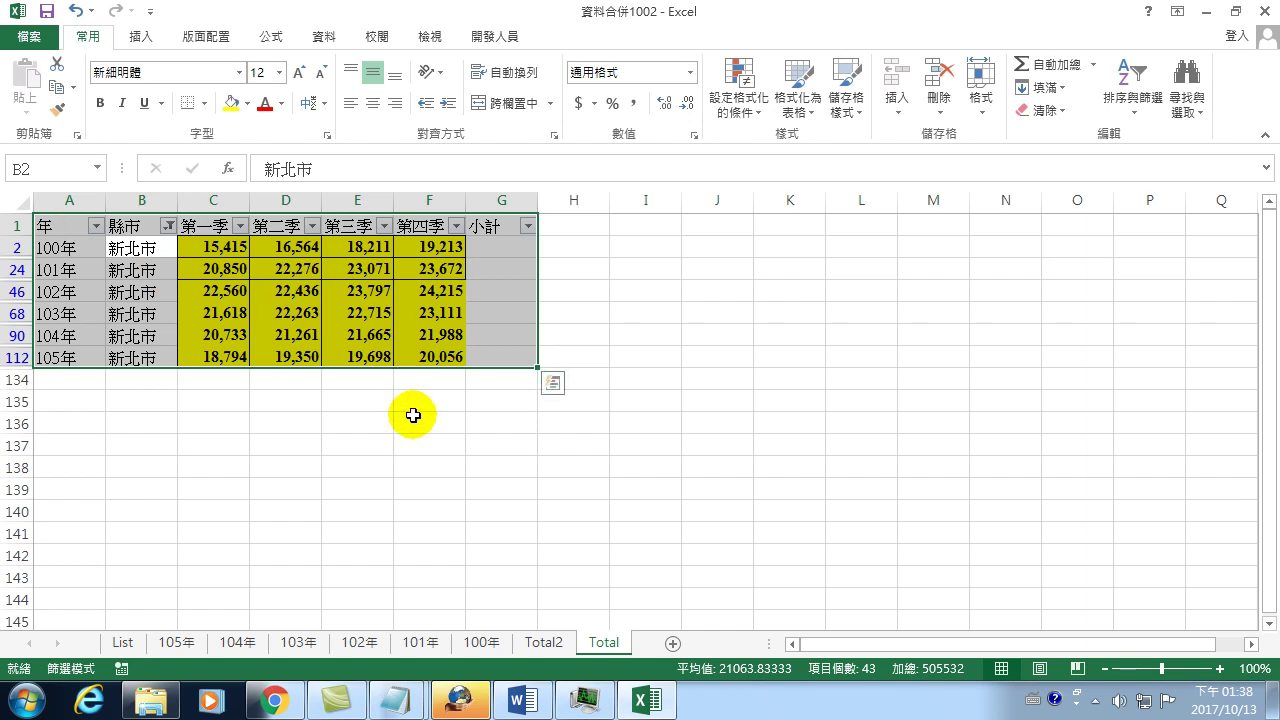
Insert a blank worksheet 工作表1 and drag its tab earlier in the sheet order.
{"action": "left_click", "coordinate": [672, 643]}
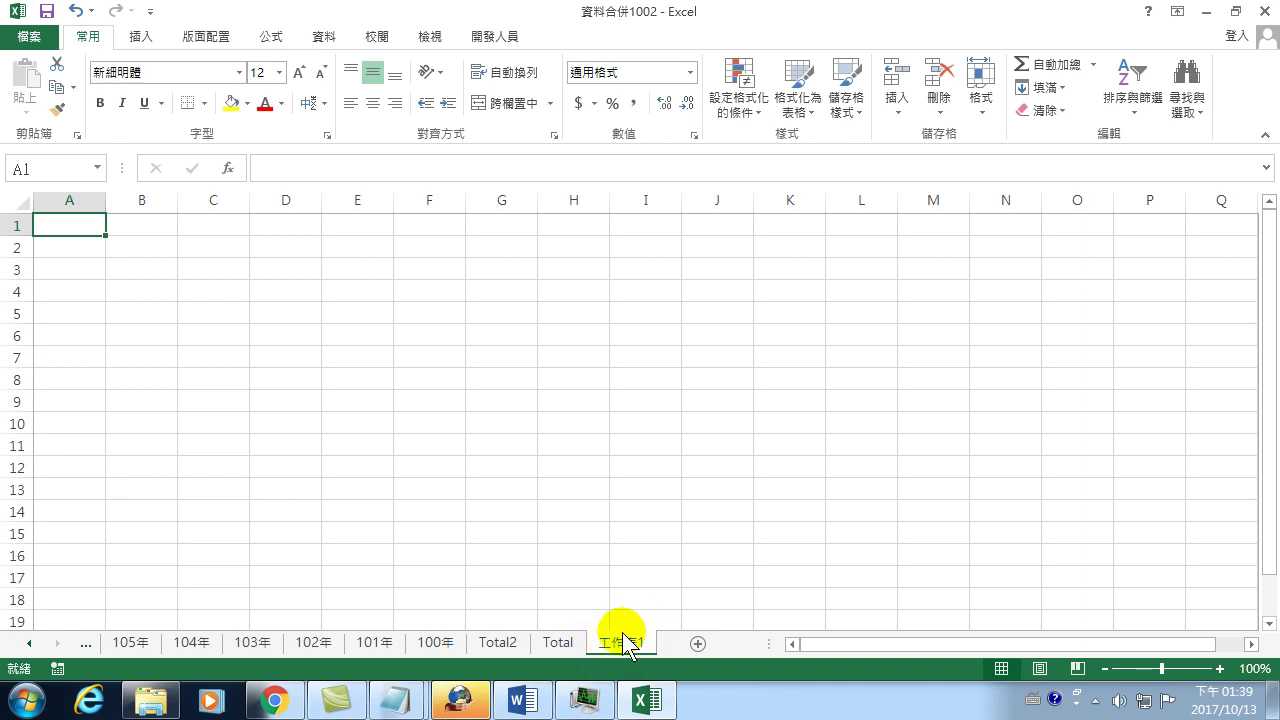
{"action": "left_click_drag", "start_coordinate": [595, 648], "coordinate": [213, 632]}
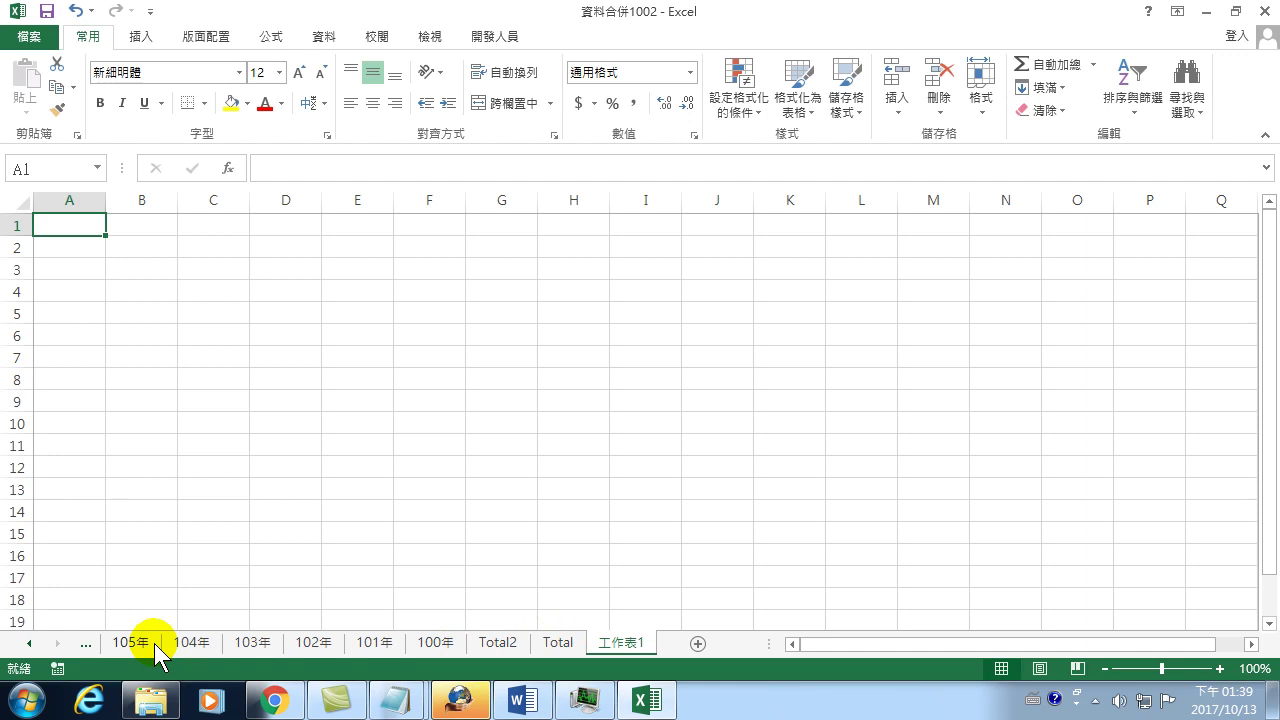
Turn off AutoFilter on the Total sheet so every county and city row appears.
{"action": "left_click", "coordinate": [568, 643]}
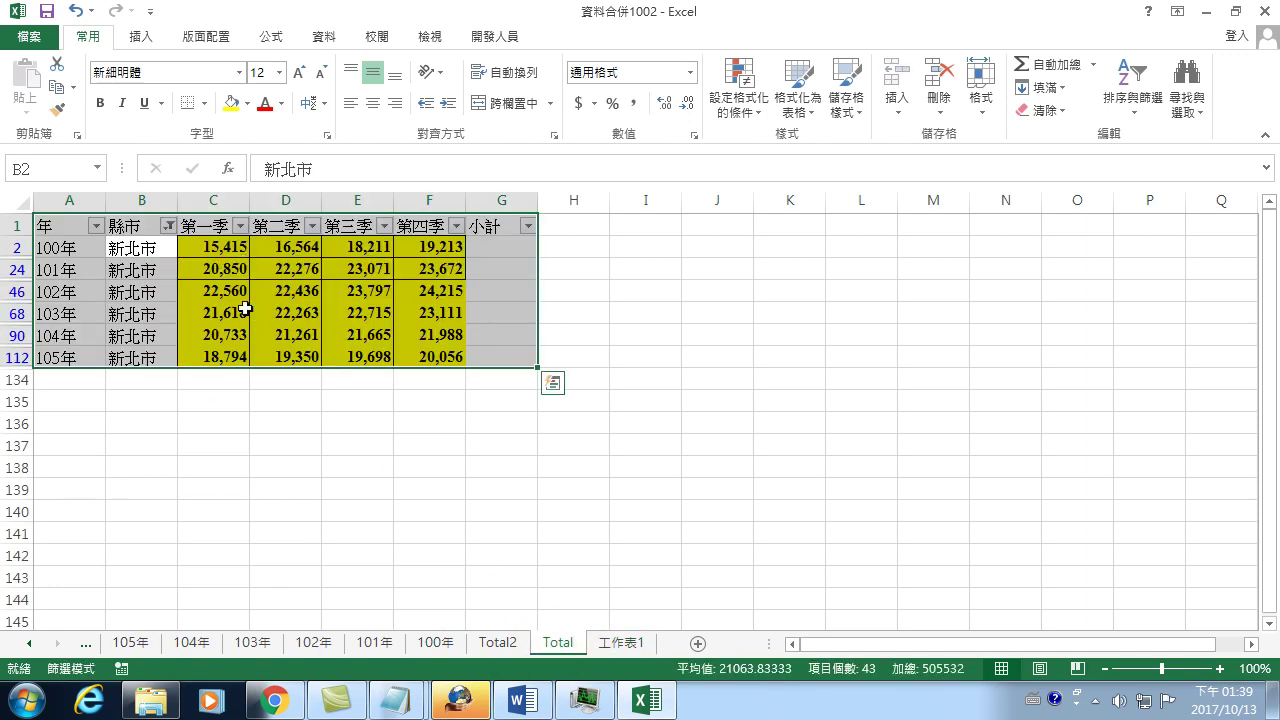
{"action": "left_click", "coordinate": [1134, 78]}
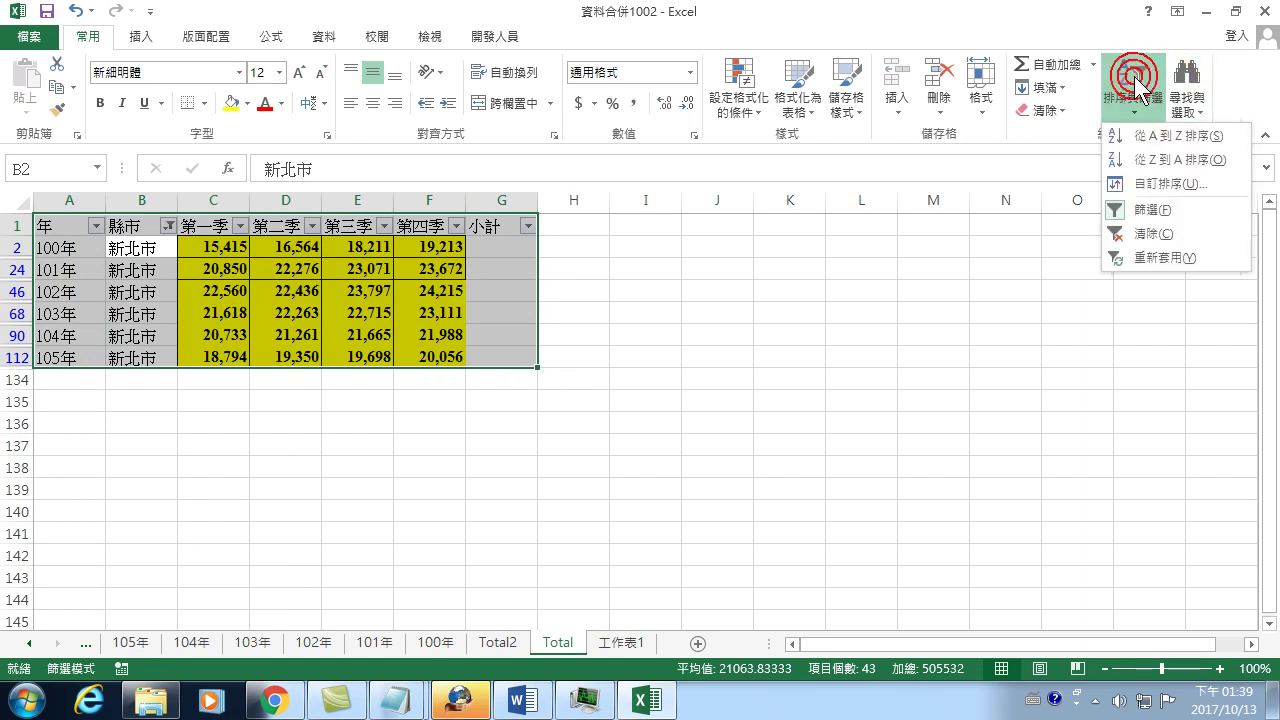
{"action": "left_click", "coordinate": [1150, 210]}
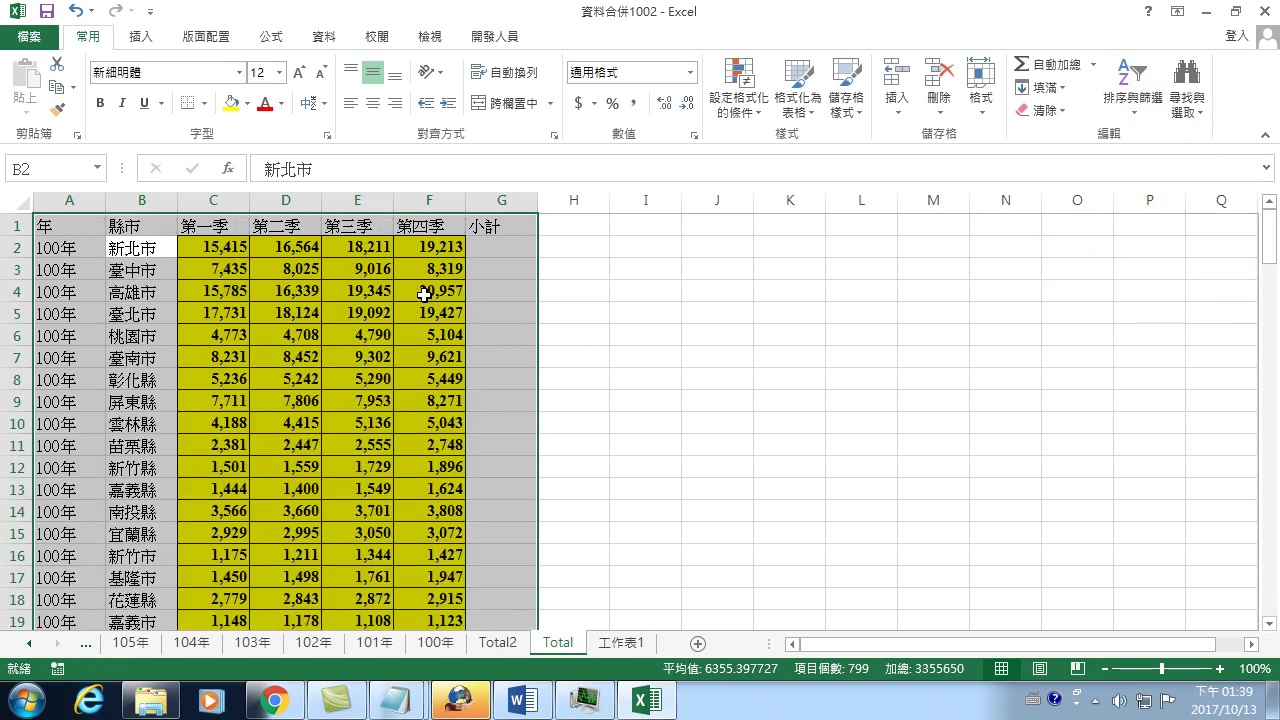
{"action": "left_click", "coordinate": [145, 250]}
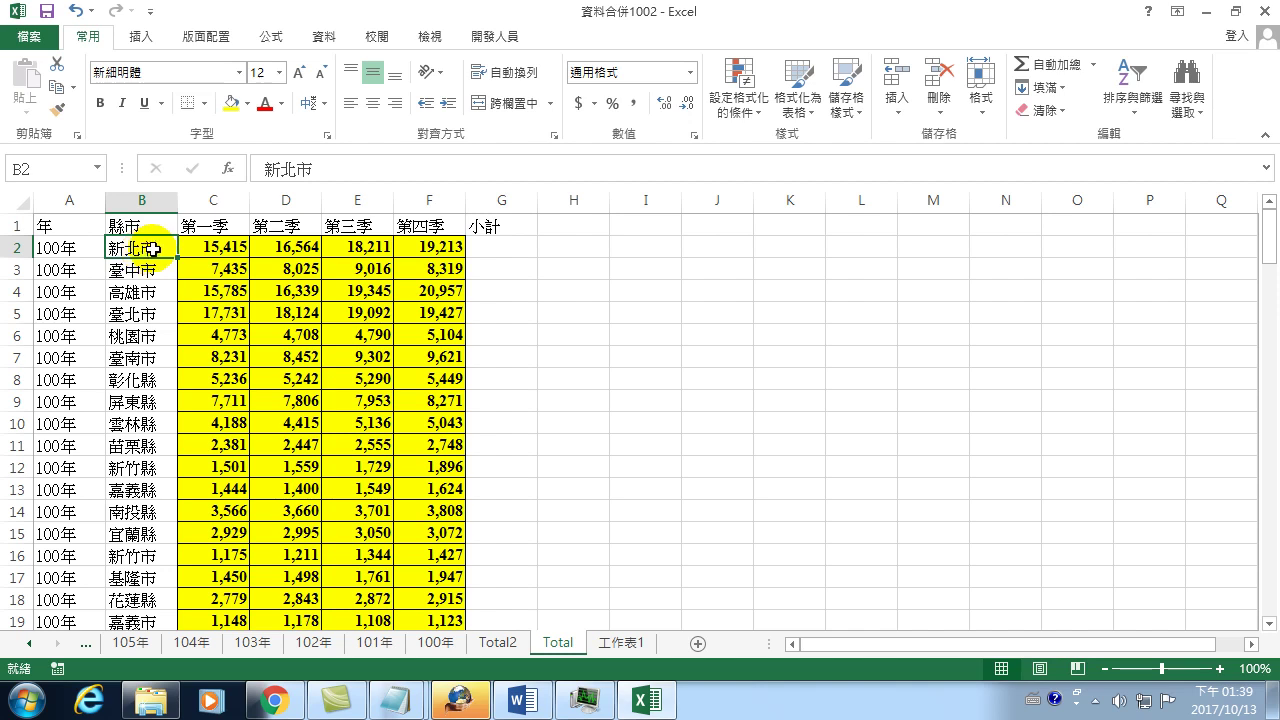
Re-filter the Total sheet by the selected cell value 新北市, showing 6 of 132 records.
{"action": "left_click", "coordinate": [583, 636]}
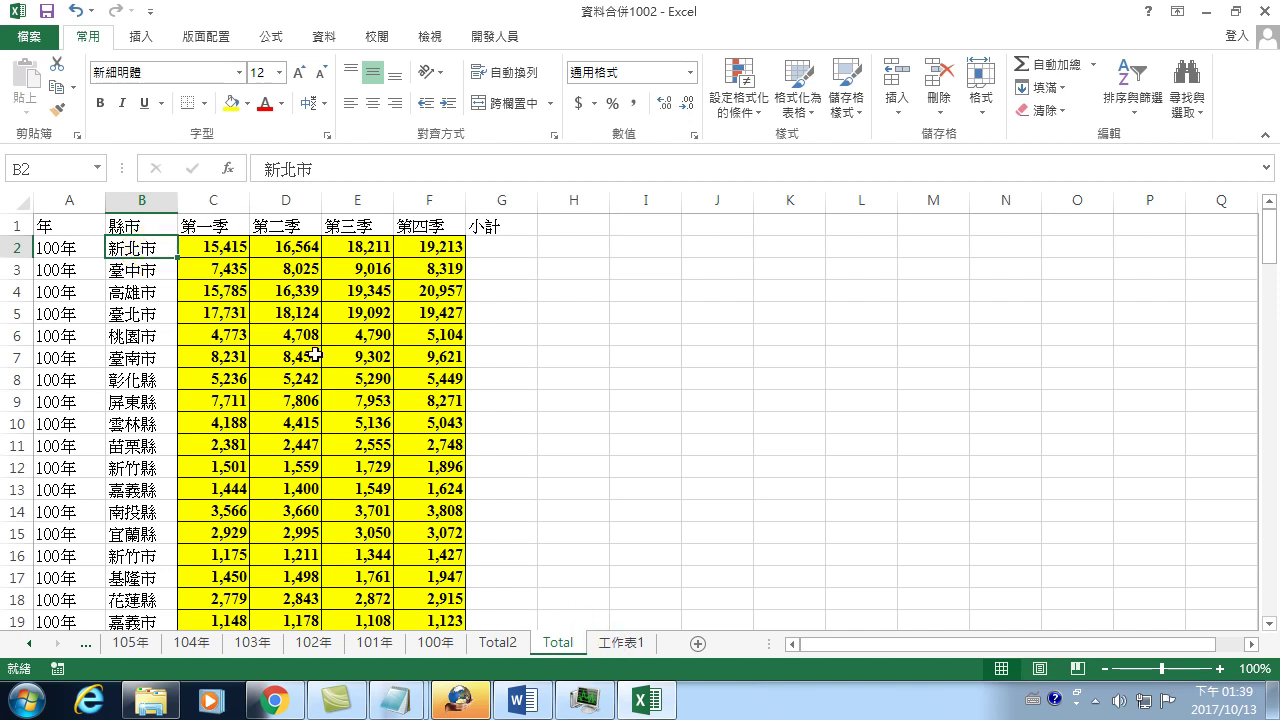
{"action": "left_click", "coordinate": [128, 270]}
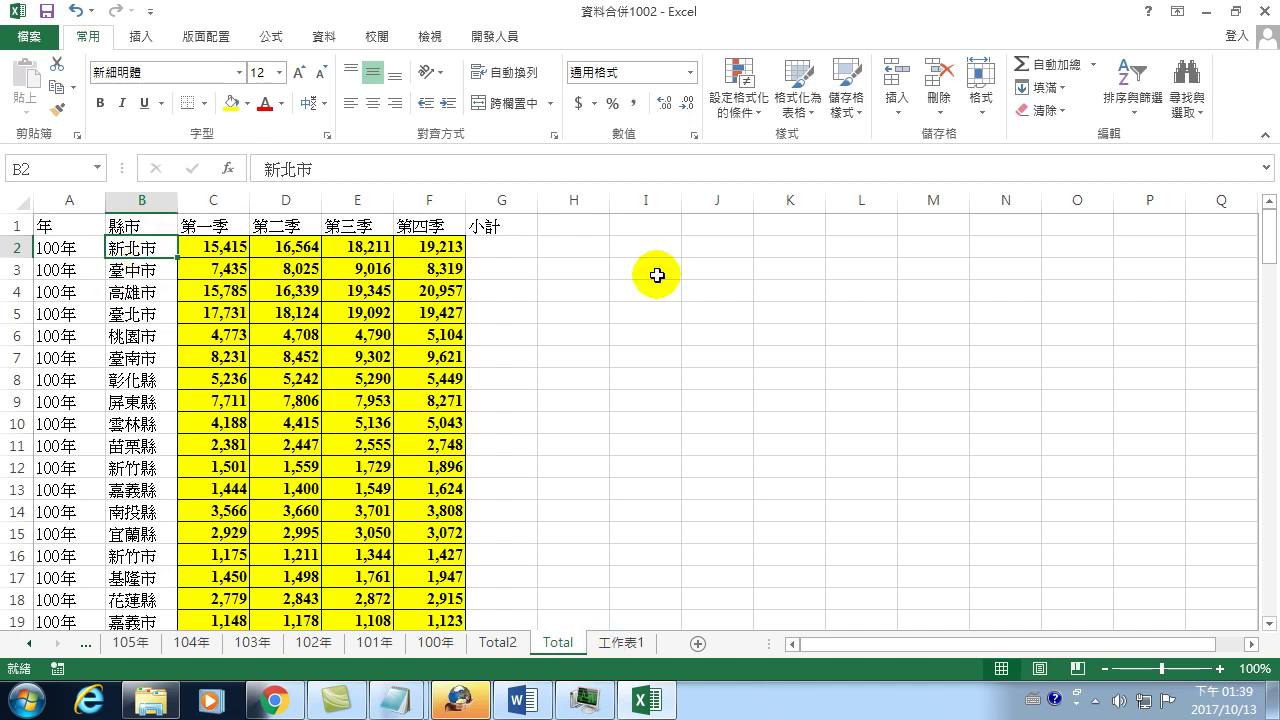
{"action": "left_click", "coordinate": [1128, 80]}
{"action": "left_click", "coordinate": [1150, 210]}
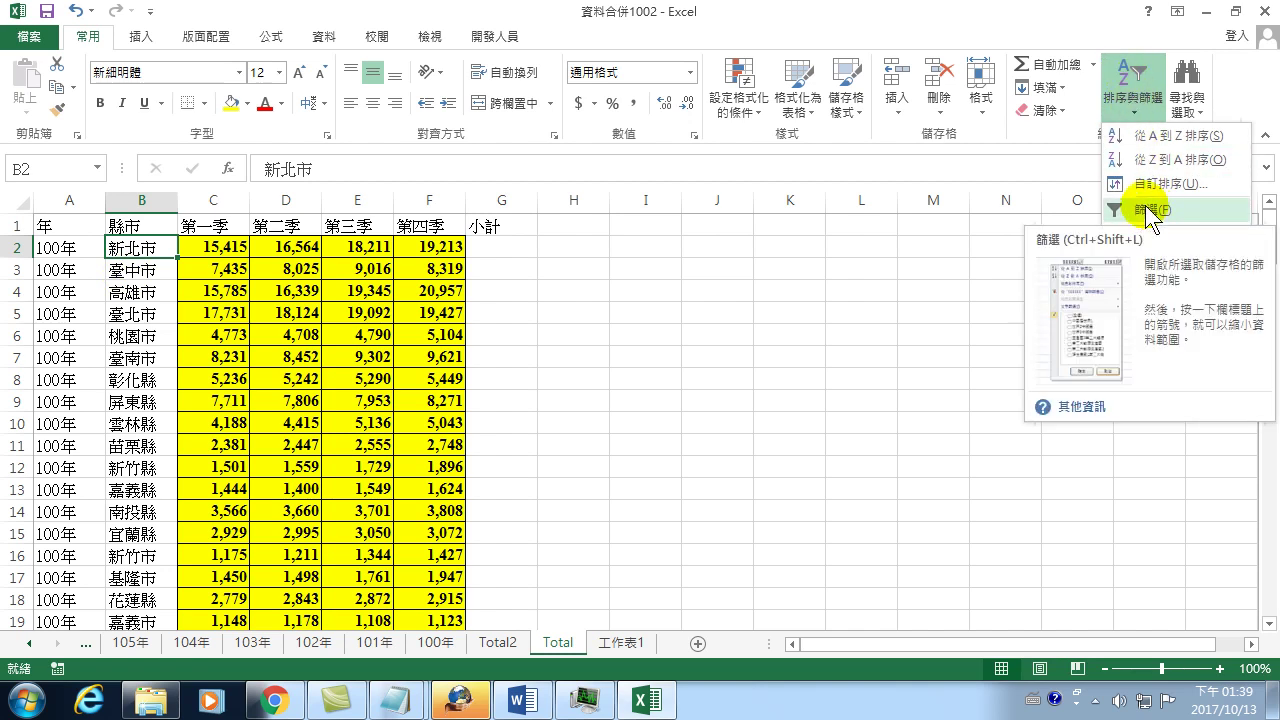
{"action": "right_click", "coordinate": [146, 250]}
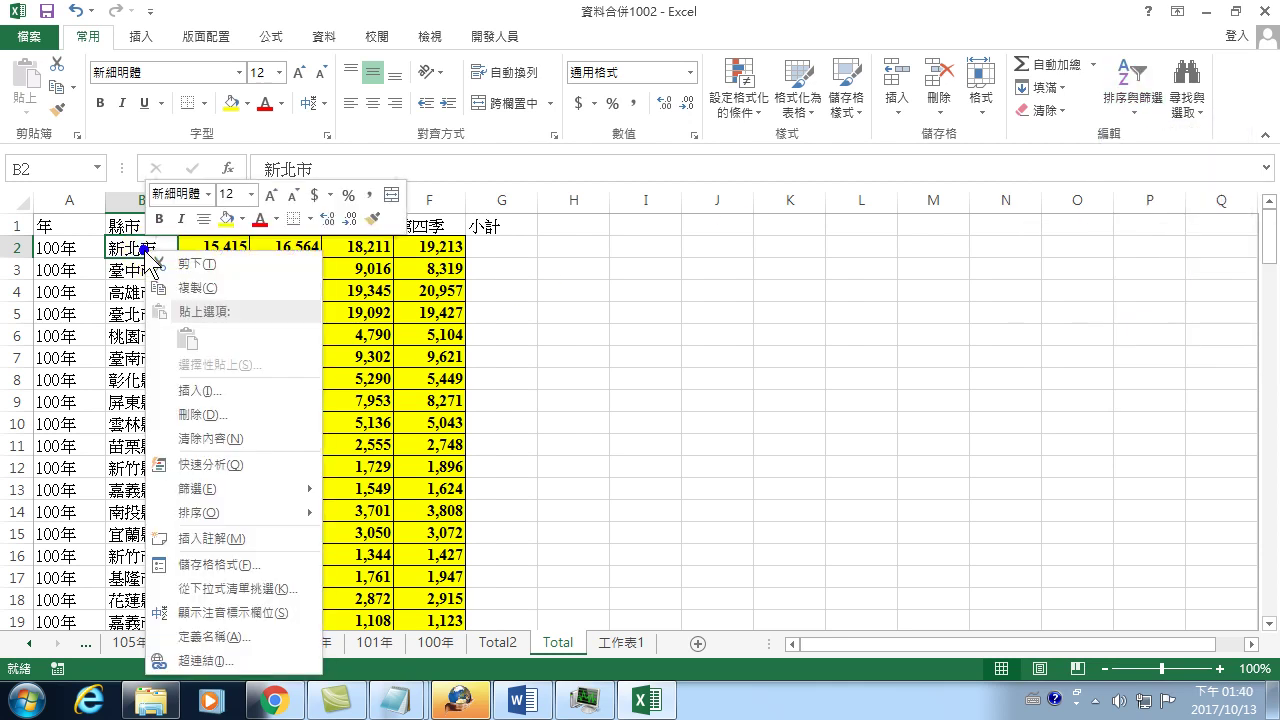
{"action": "left_click", "coordinate": [209, 484]}
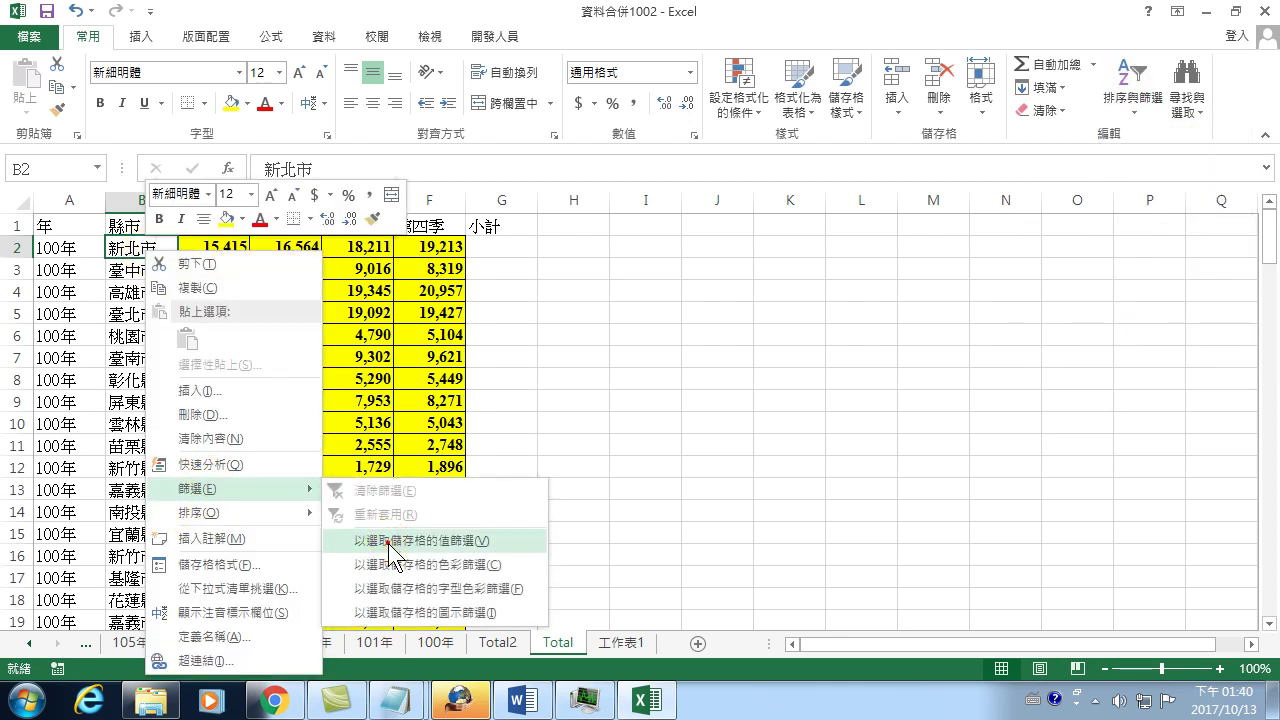
{"action": "left_click", "coordinate": [398, 542]}
{"action": "right_click", "coordinate": [131, 253]}
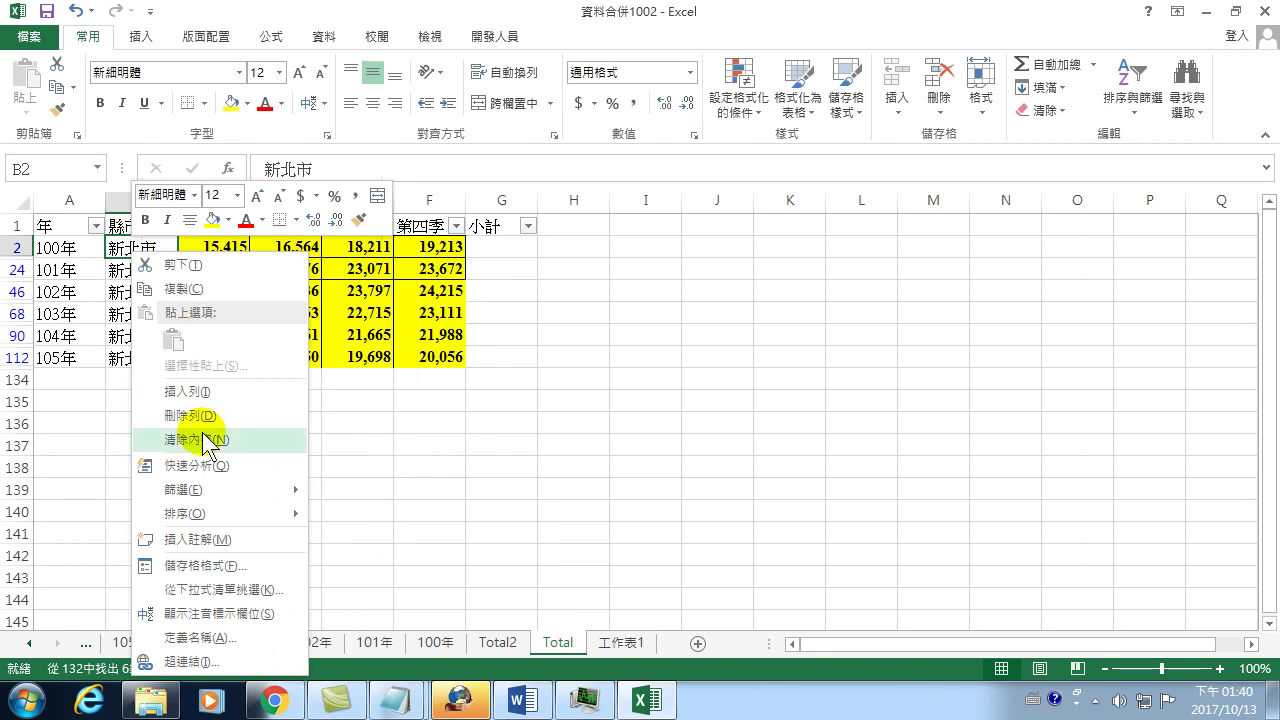
{"action": "left_click", "coordinate": [211, 490]}
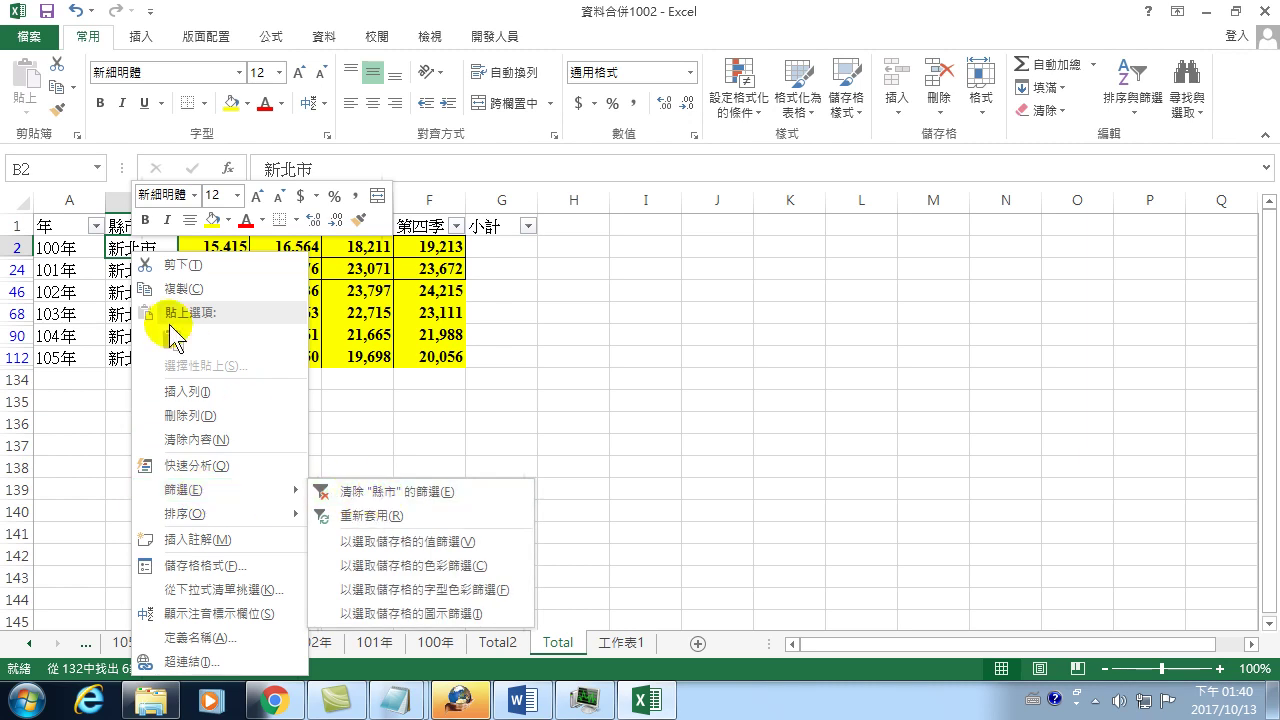
{"action": "left_click", "coordinate": [114, 247]}
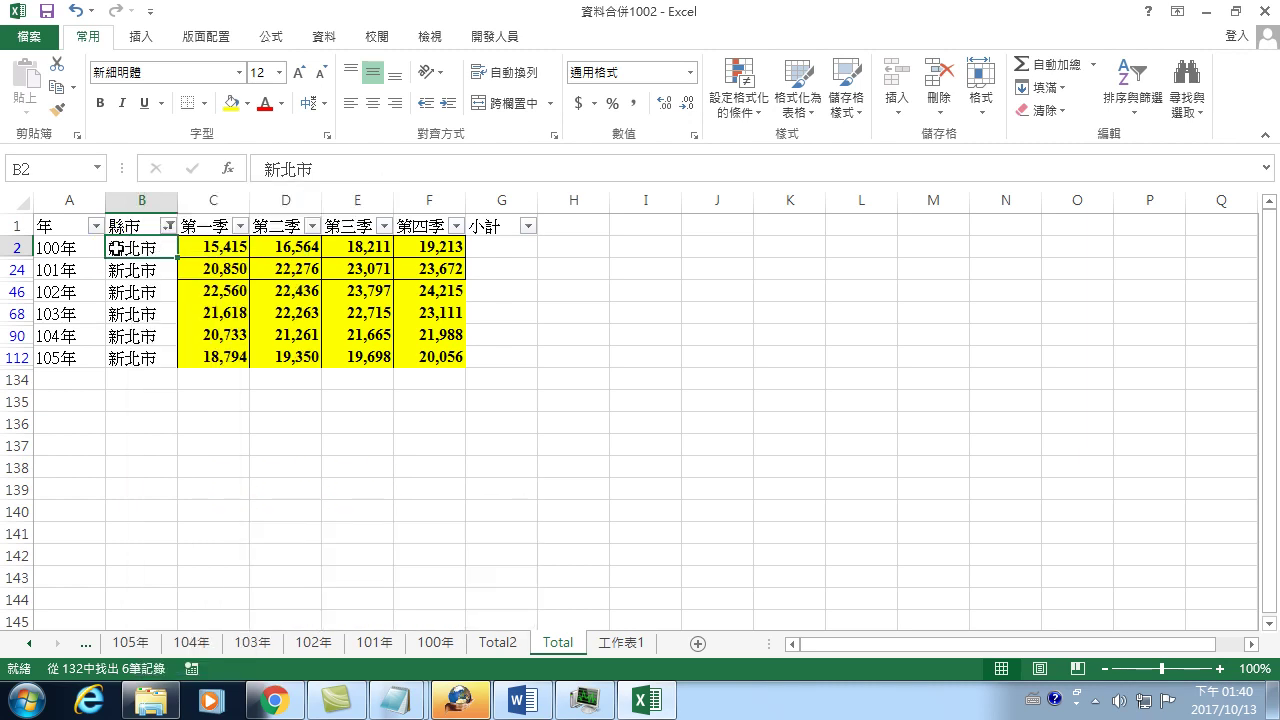
{"action": "left_click", "coordinate": [1140, 100]}
{"action": "left_click", "coordinate": [1155, 215]}
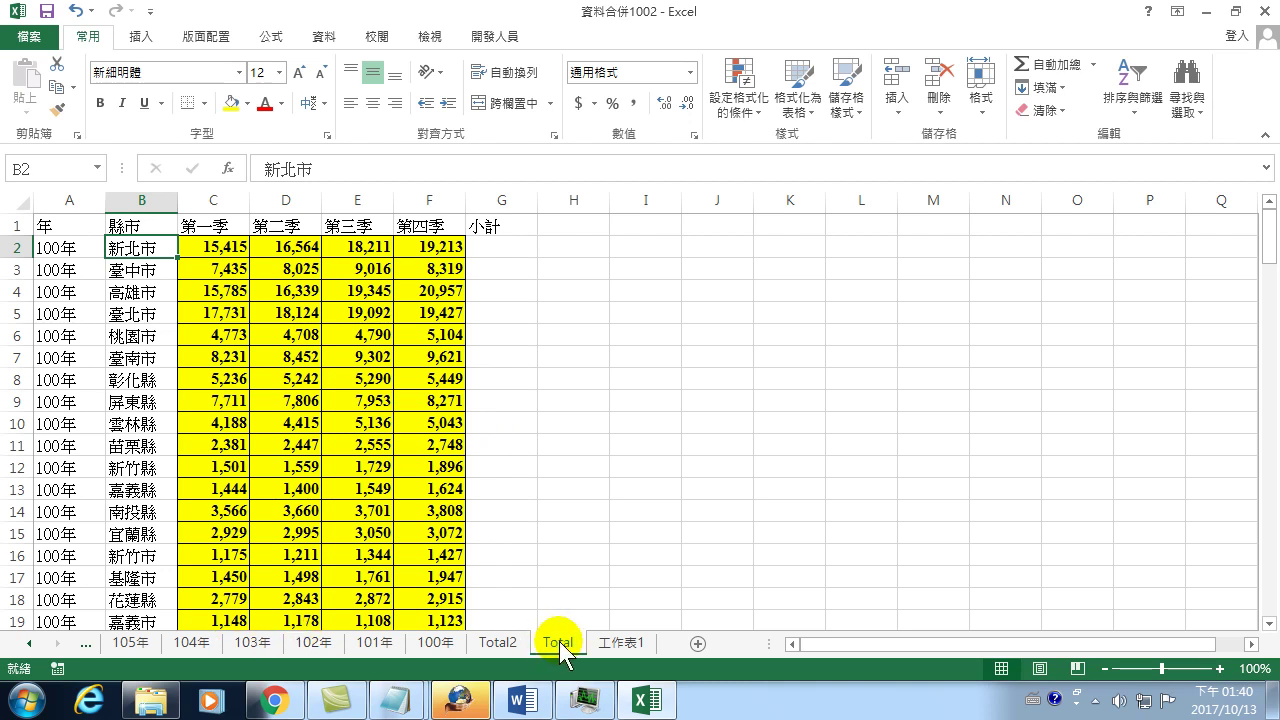
{"action": "right_click", "coordinate": [137, 246]}
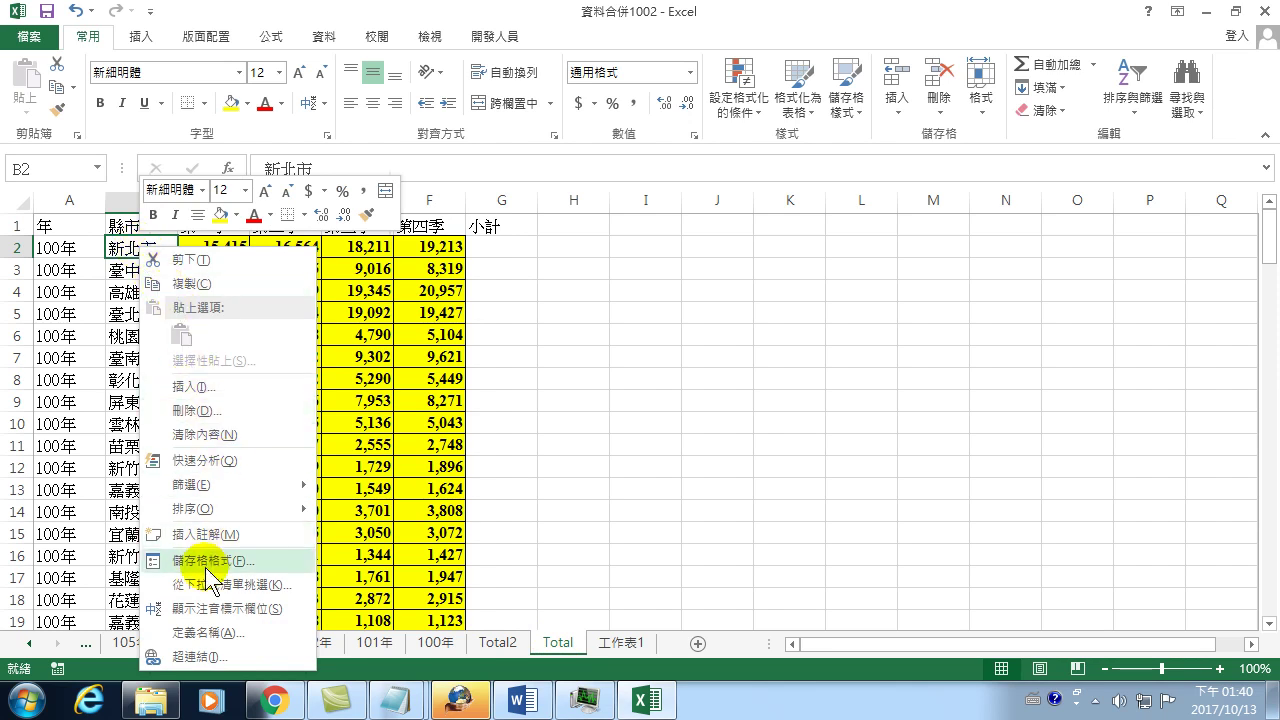
{"action": "mouse_move", "coordinate": [228, 484]}
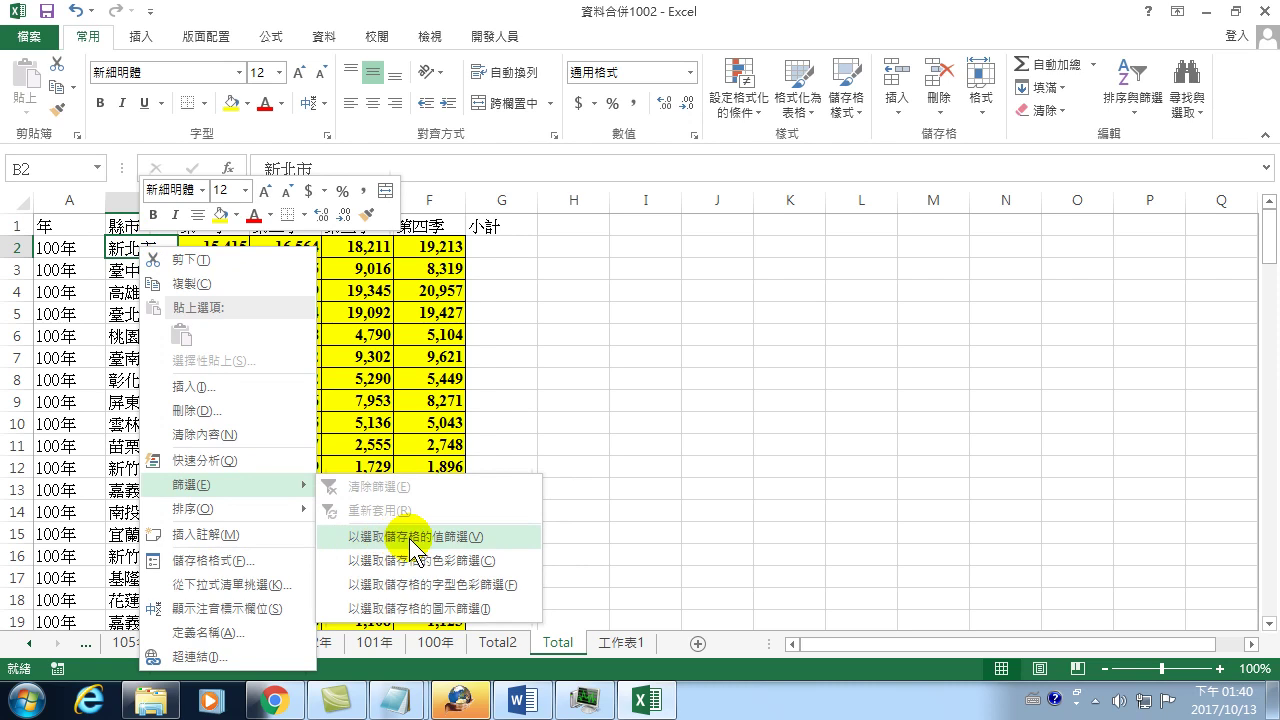
{"action": "left_click", "coordinate": [409, 538]}
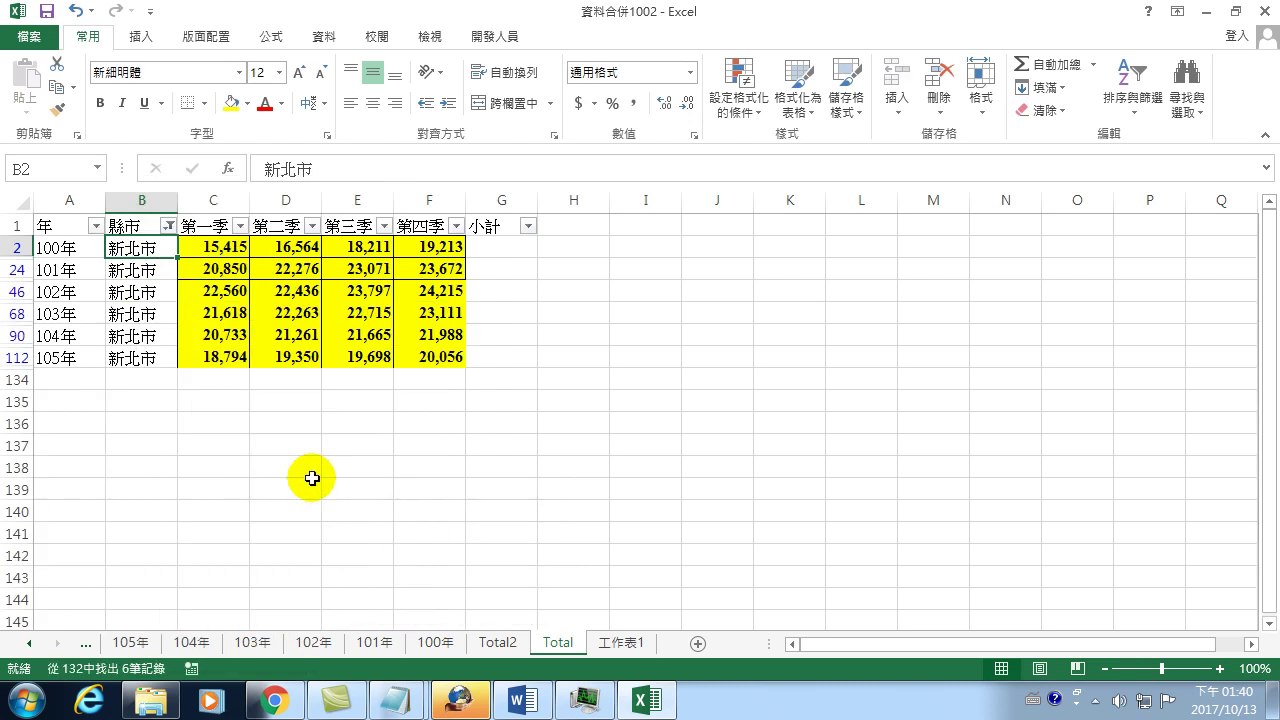
{"action": "key", "text": "ctrl+a"}
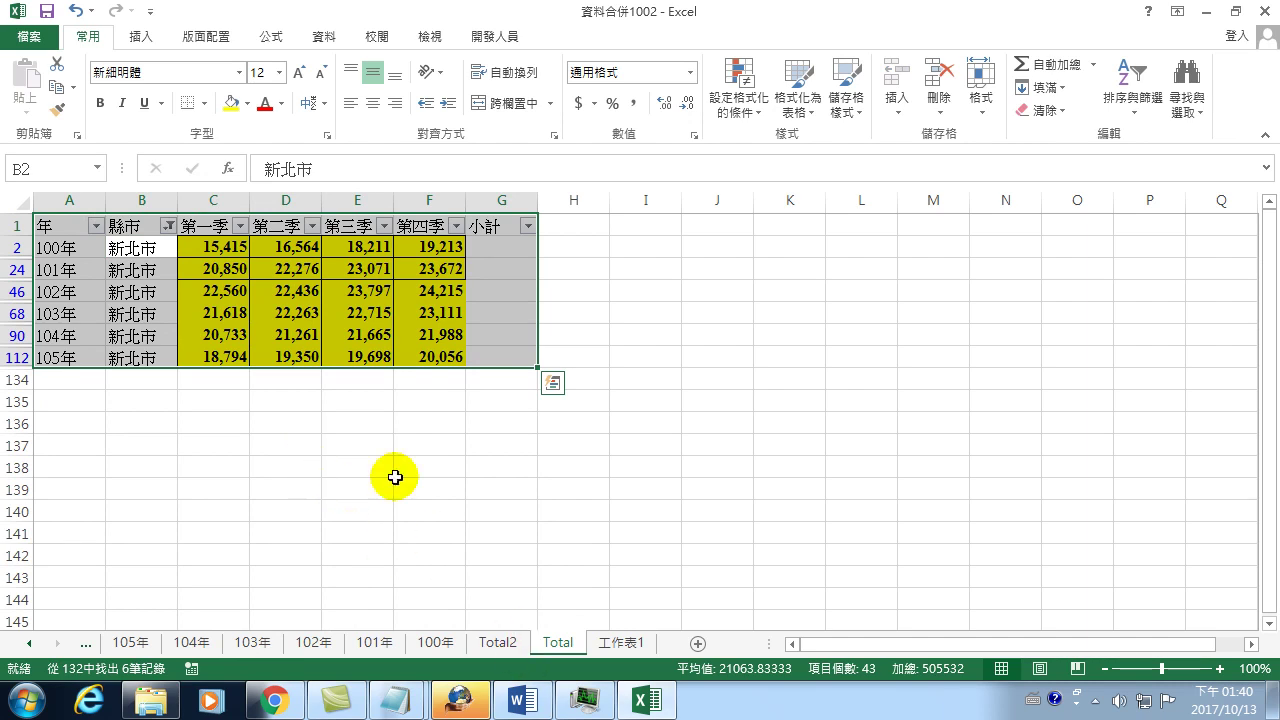
Copy the filtered 新北市 rows and paste them into 工作表1 starting at A1.
{"action": "left_click", "coordinate": [56, 87]}
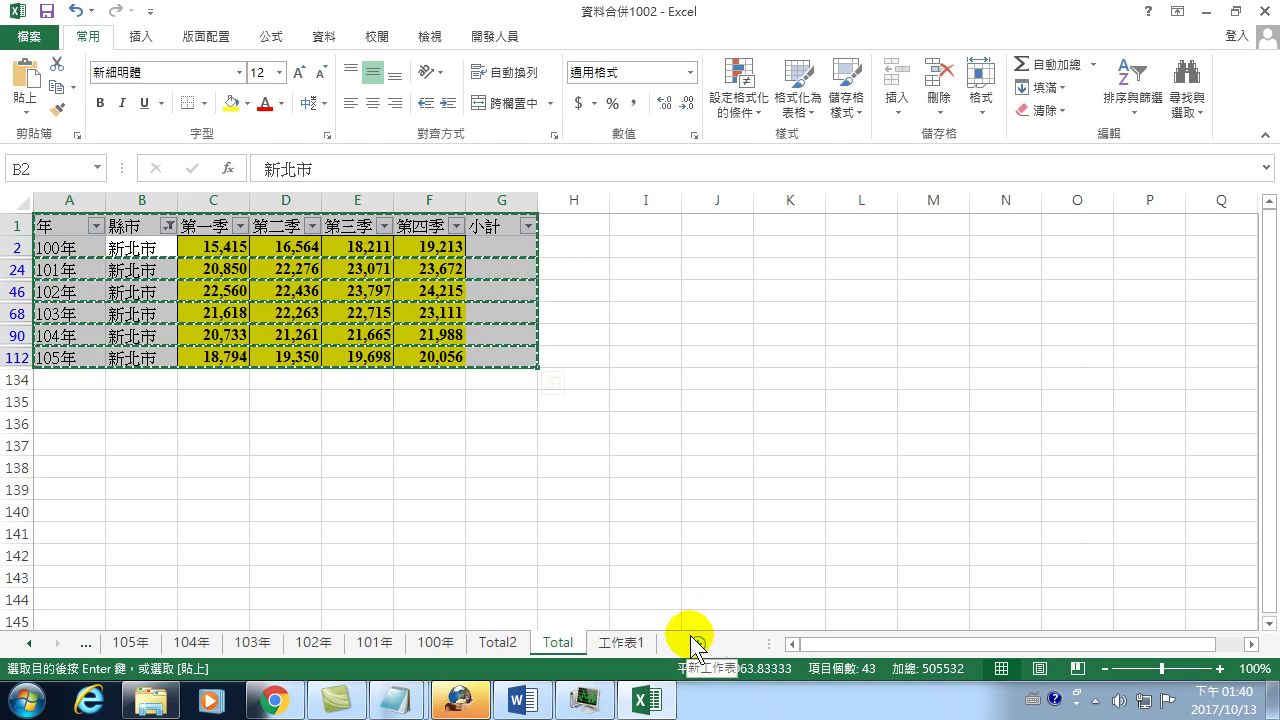
{"action": "left_click", "coordinate": [630, 642]}
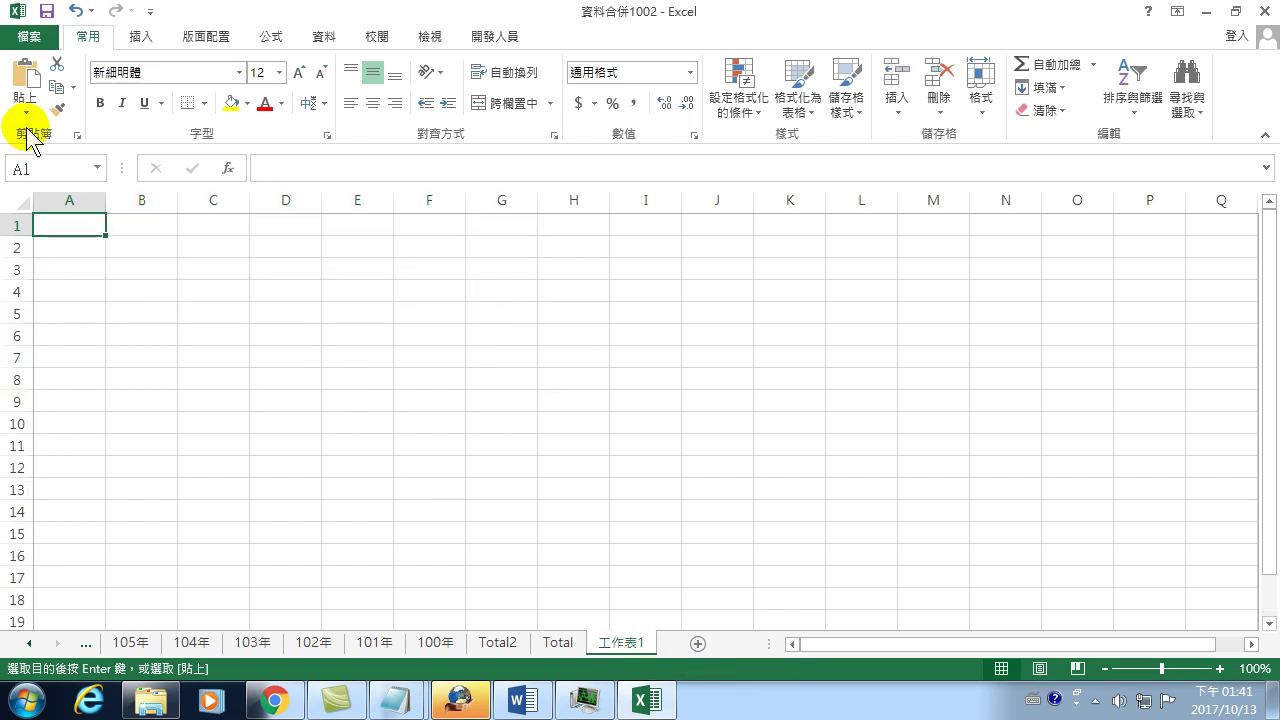
{"action": "left_click", "coordinate": [27, 78]}
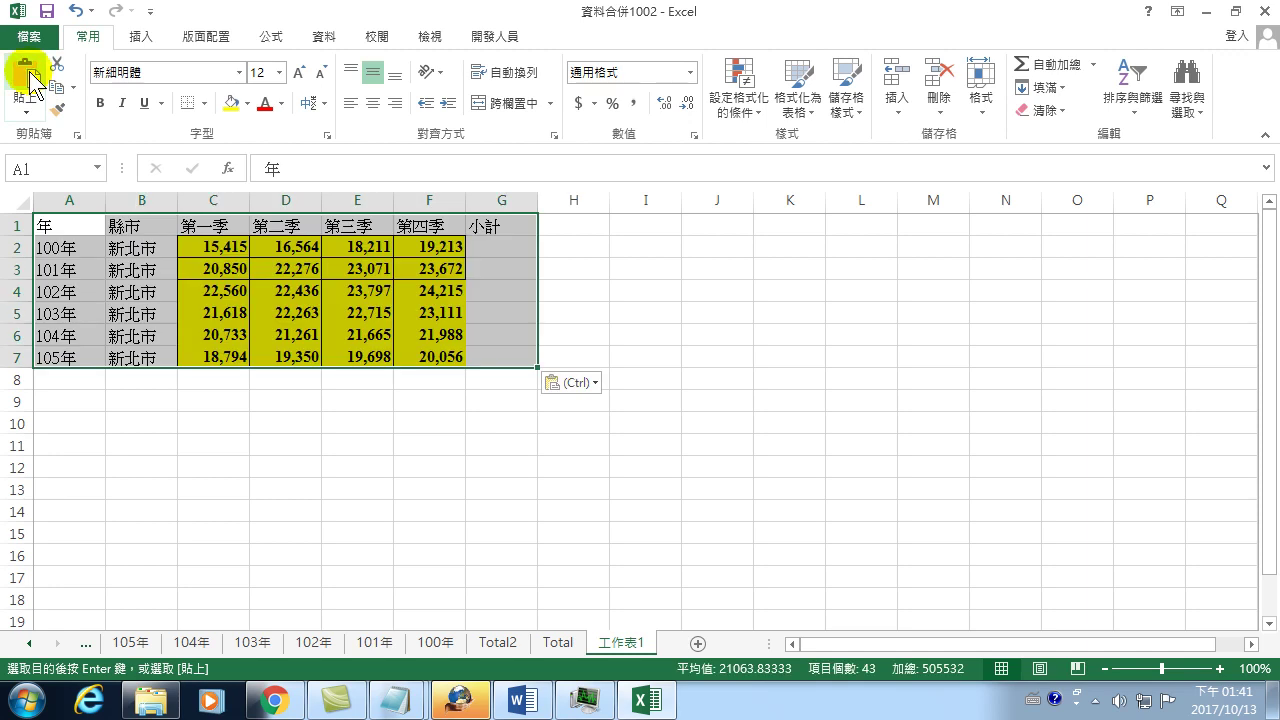
Rename the 工作表1 sheet to 新北市.
{"action": "double_click", "coordinate": [612, 641]}
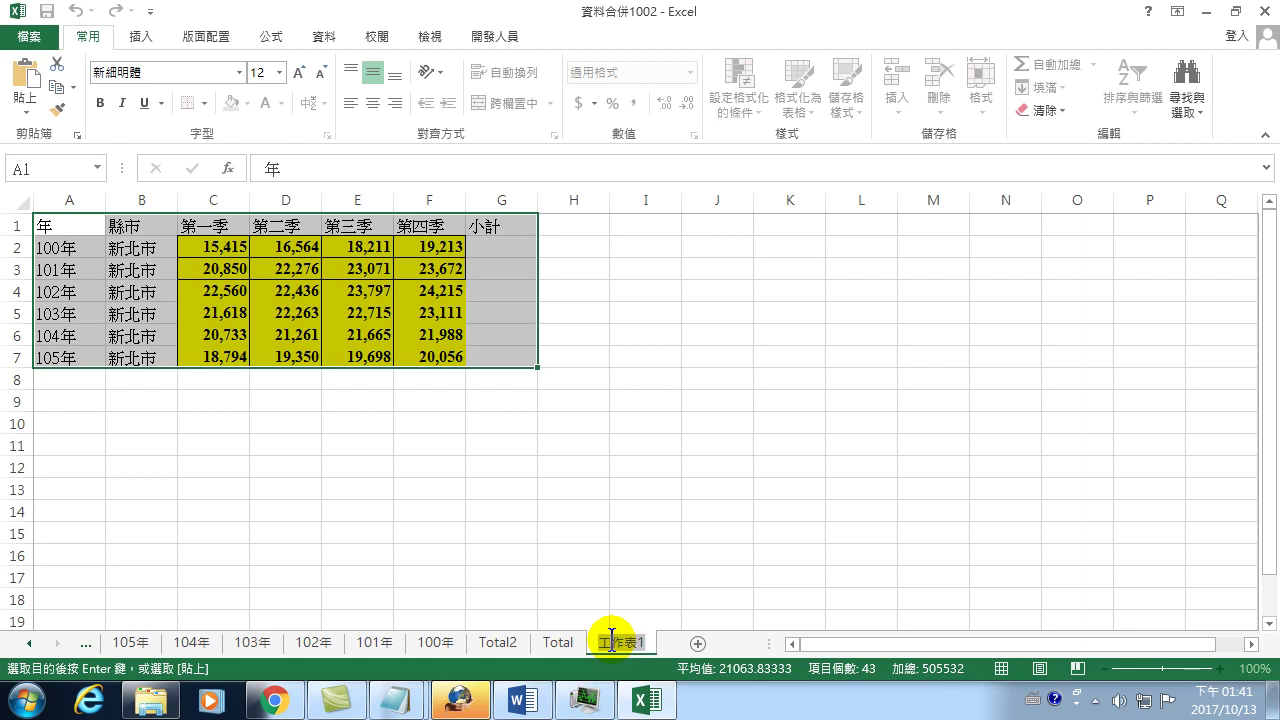
{"action": "key", "text": "BackSpace"}
{"action": "key", "text": "ctrl+space"}
{"action": "type", "text": "新北市"}
{"action": "key", "text": "Return"}
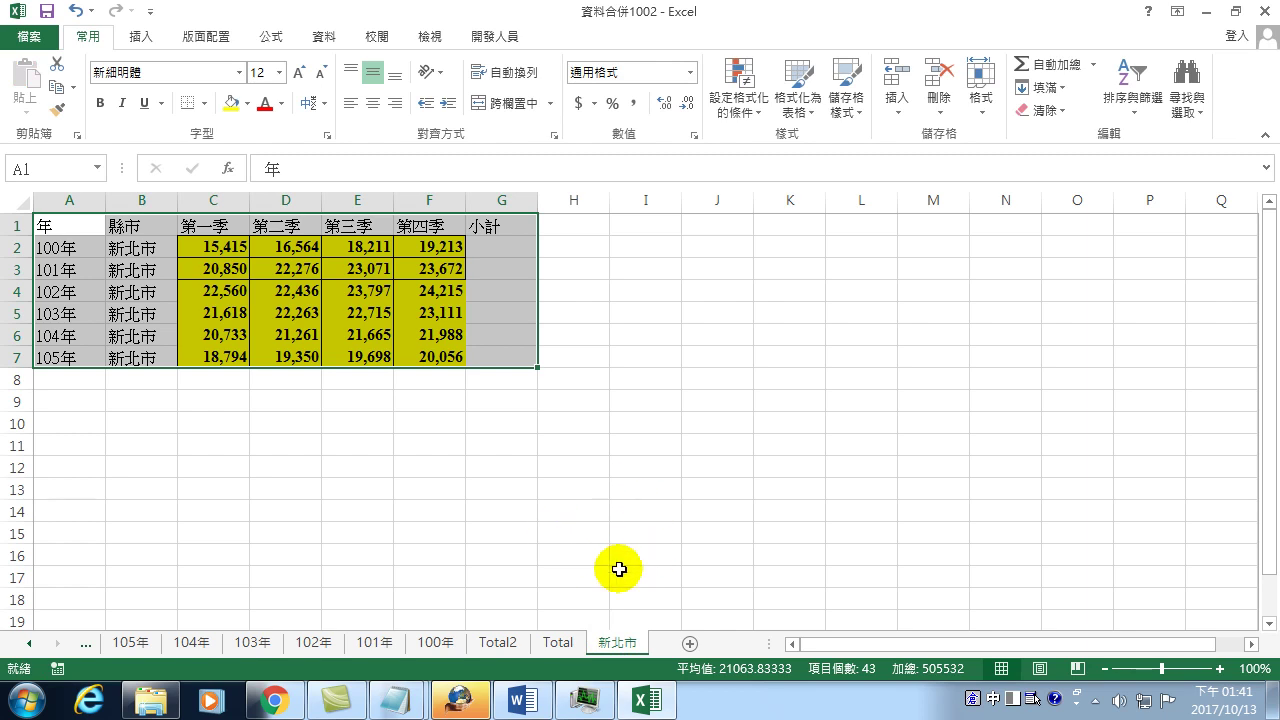
Remove the 新北市 filter on the Total sheet so all cities' rows show, then select B2.
{"action": "left_click", "coordinate": [559, 642]}
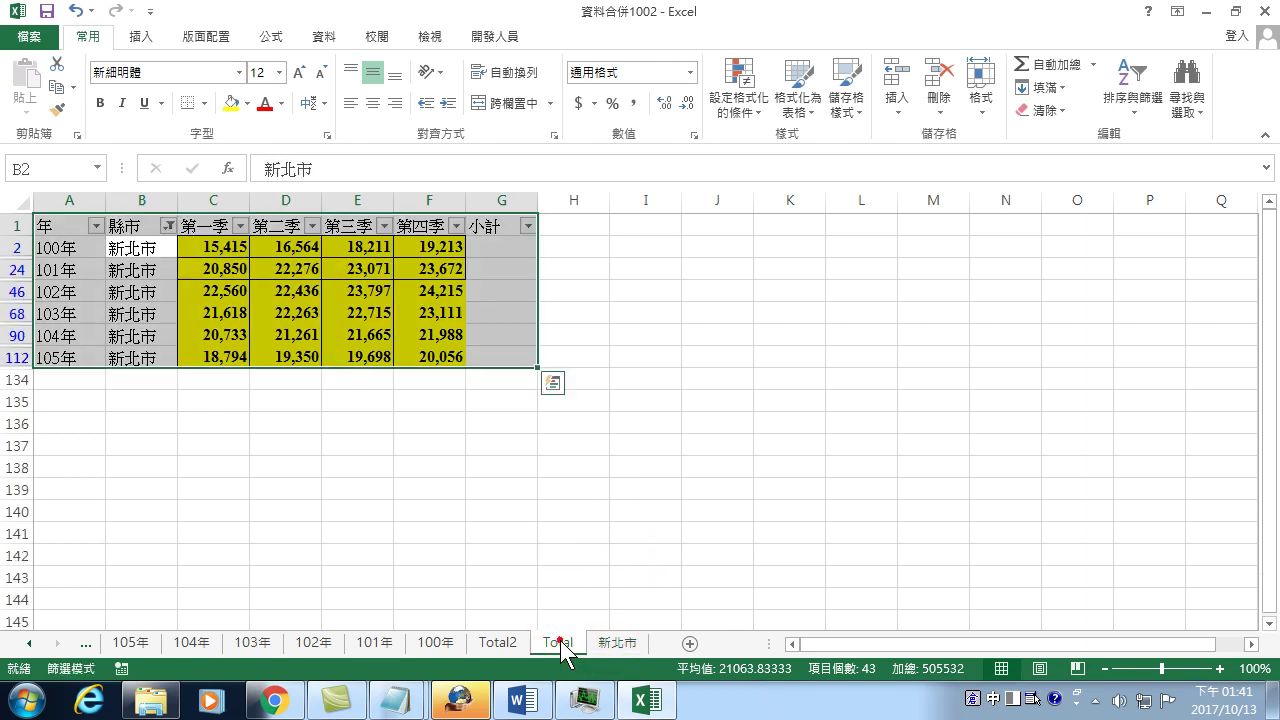
{"action": "left_click", "coordinate": [1141, 85]}
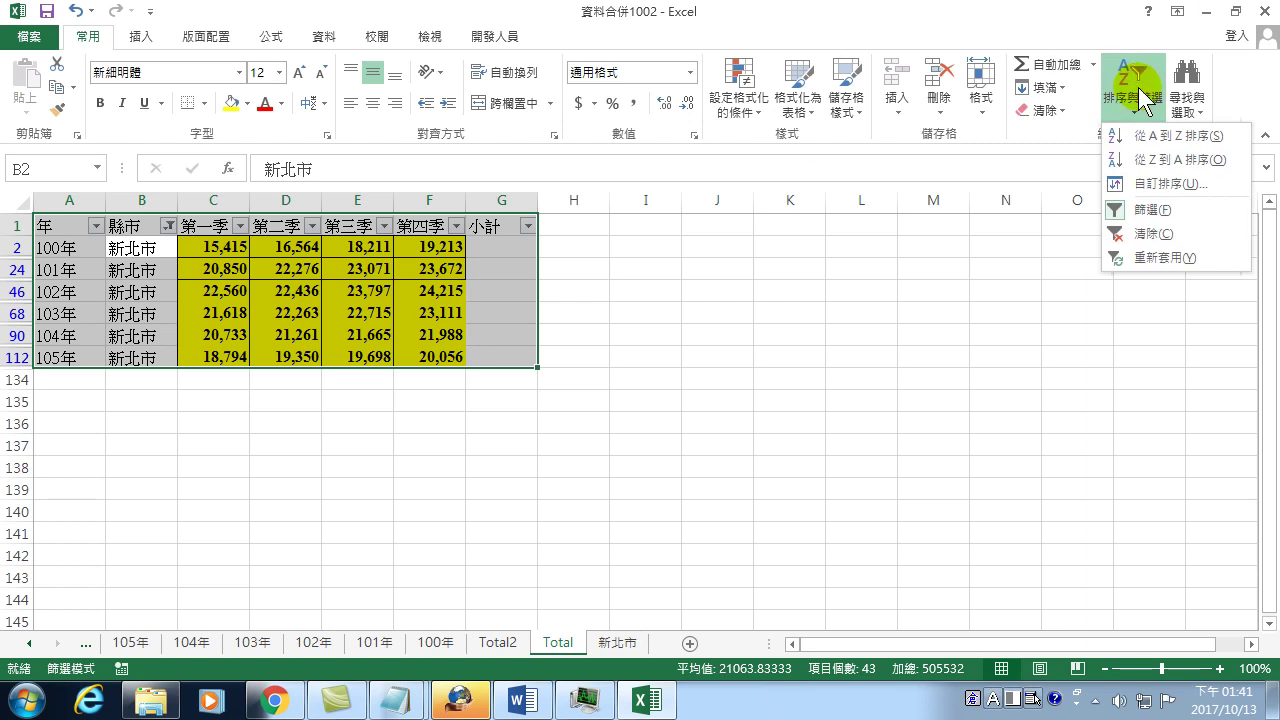
{"action": "left_click", "coordinate": [1145, 210]}
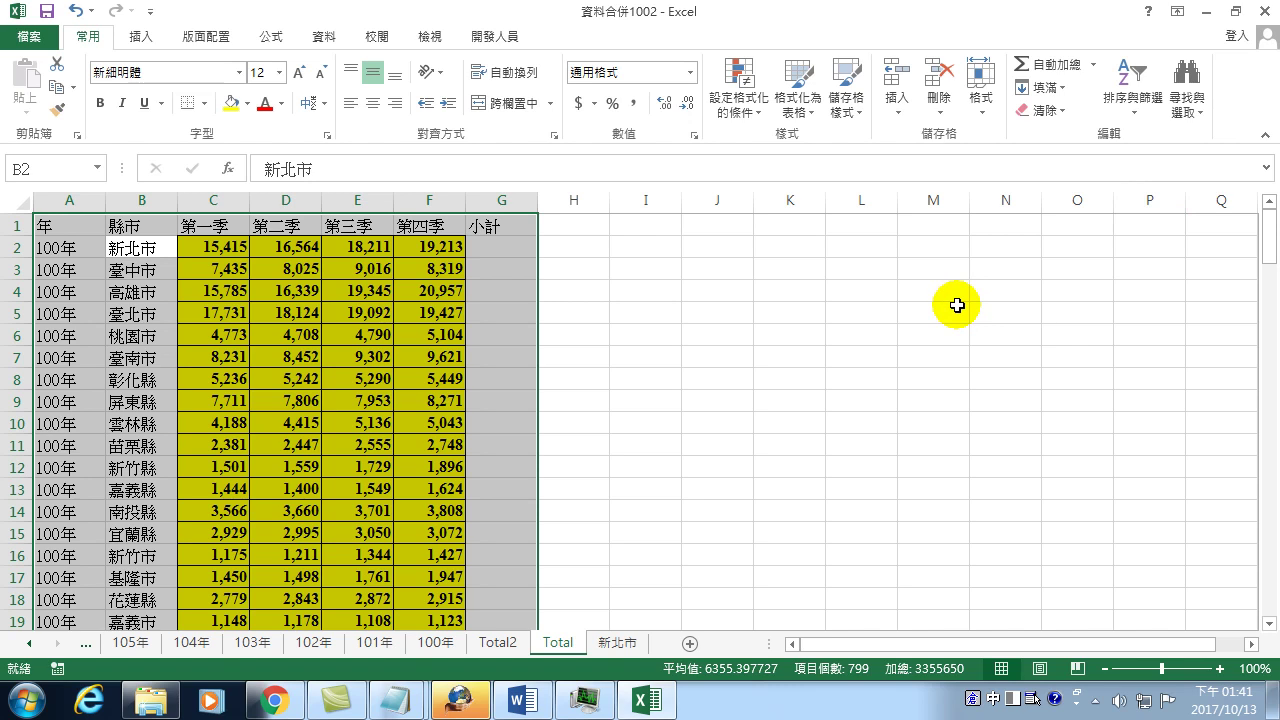
{"action": "left_click", "coordinate": [147, 247]}
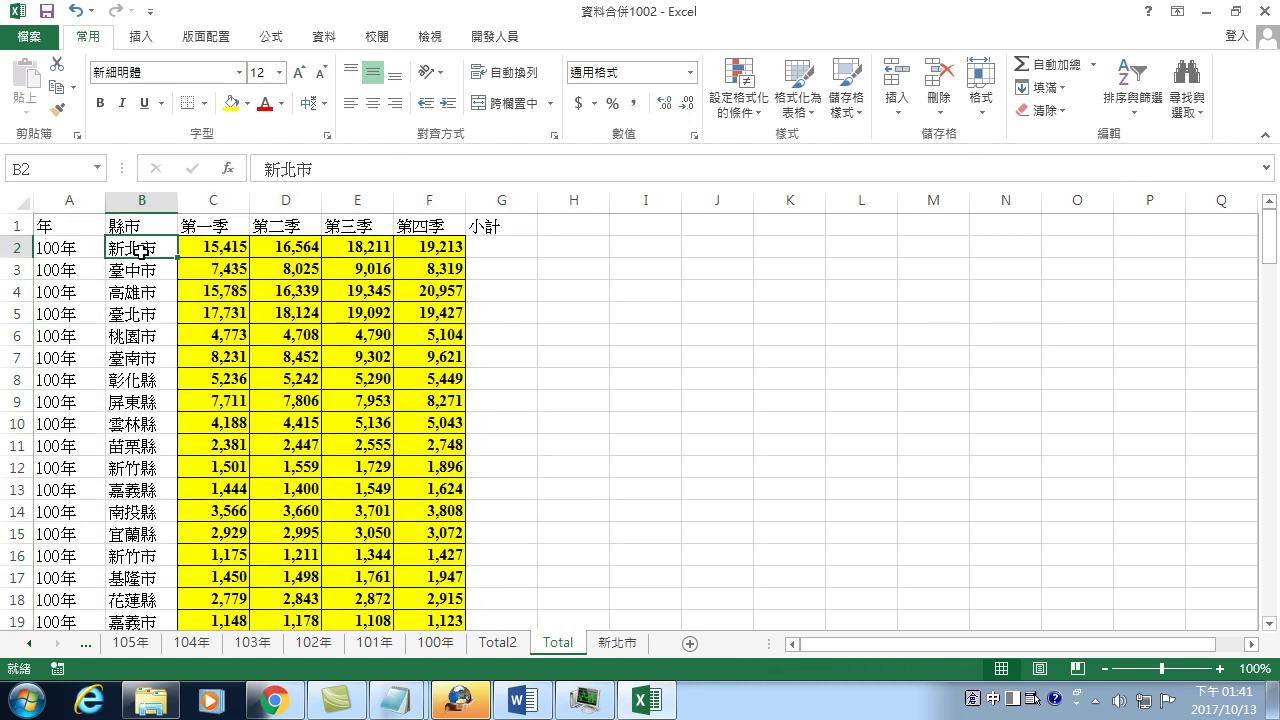